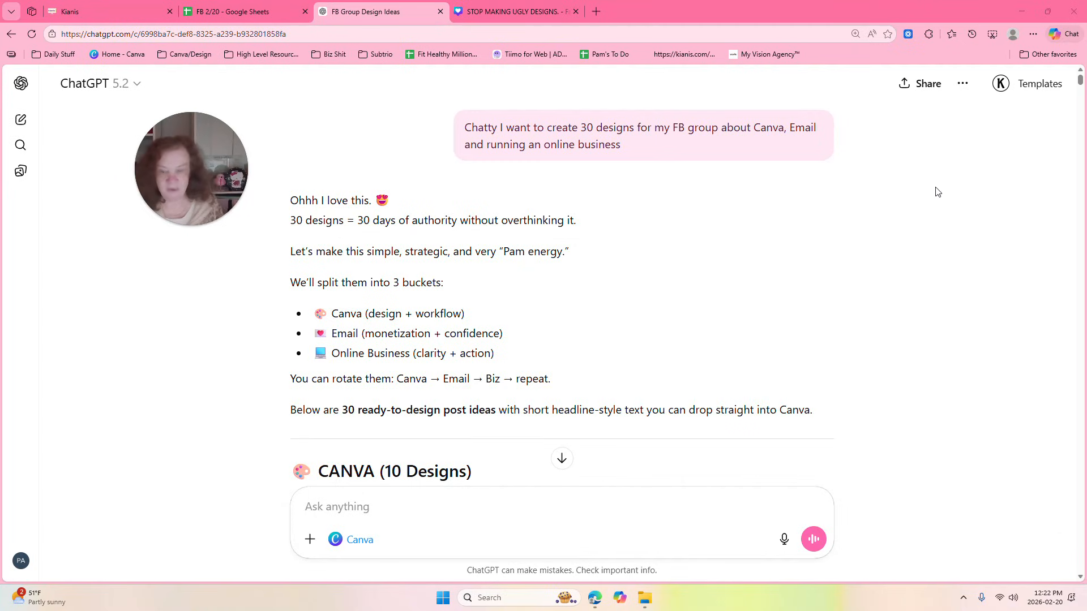
# Review the ChatGPT conversation's design ideas and view the generated "DONE MAKES MONEY." Canva example enlarged.
pyautogui.moveTo(1081, 81); pyautogui.dragTo(1083, 158)
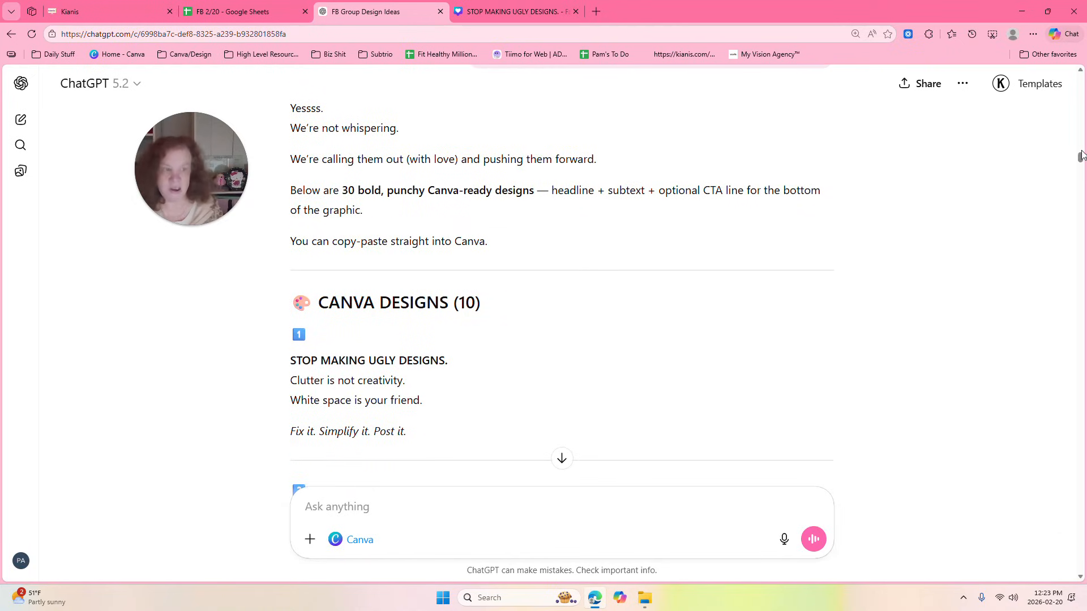
pyautogui.moveTo(1081, 158); pyautogui.dragTo(1082, 163)
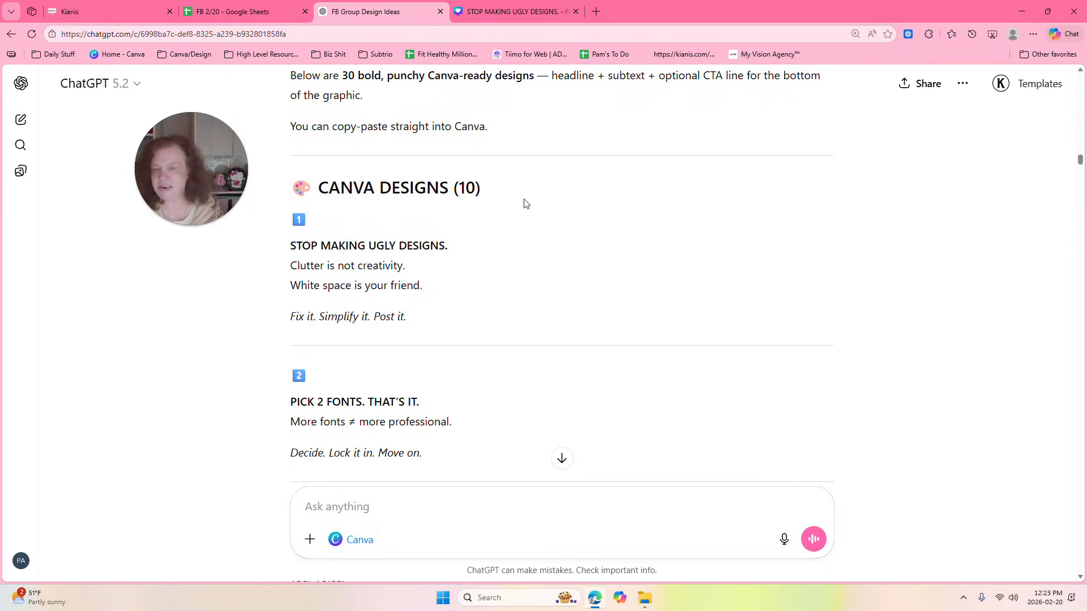
pyautogui.moveTo(1080, 163); pyautogui.dragTo(1080, 338)
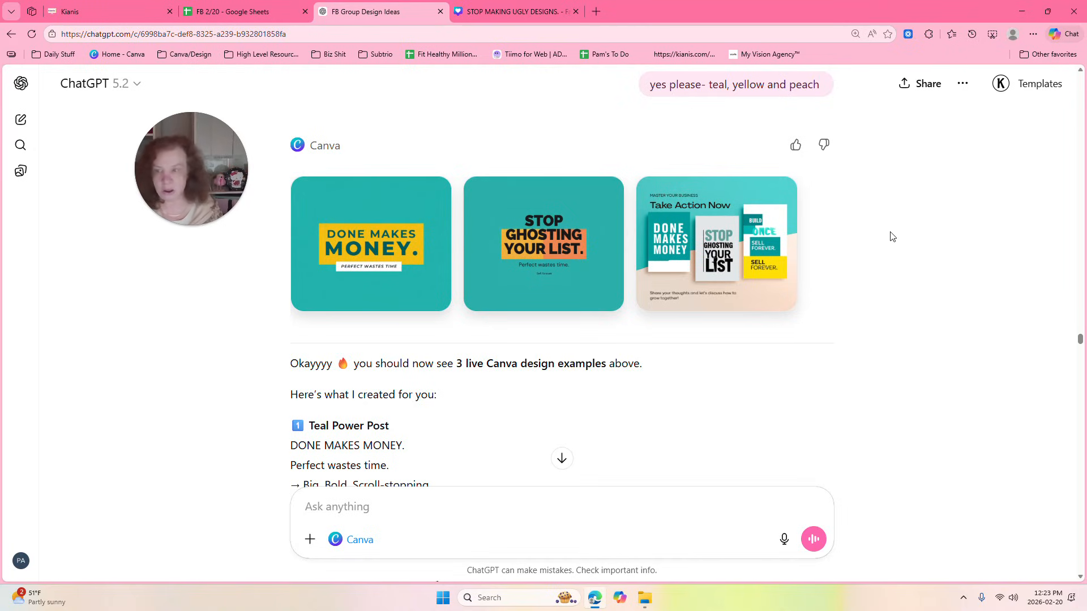
pyautogui.click(386, 219)
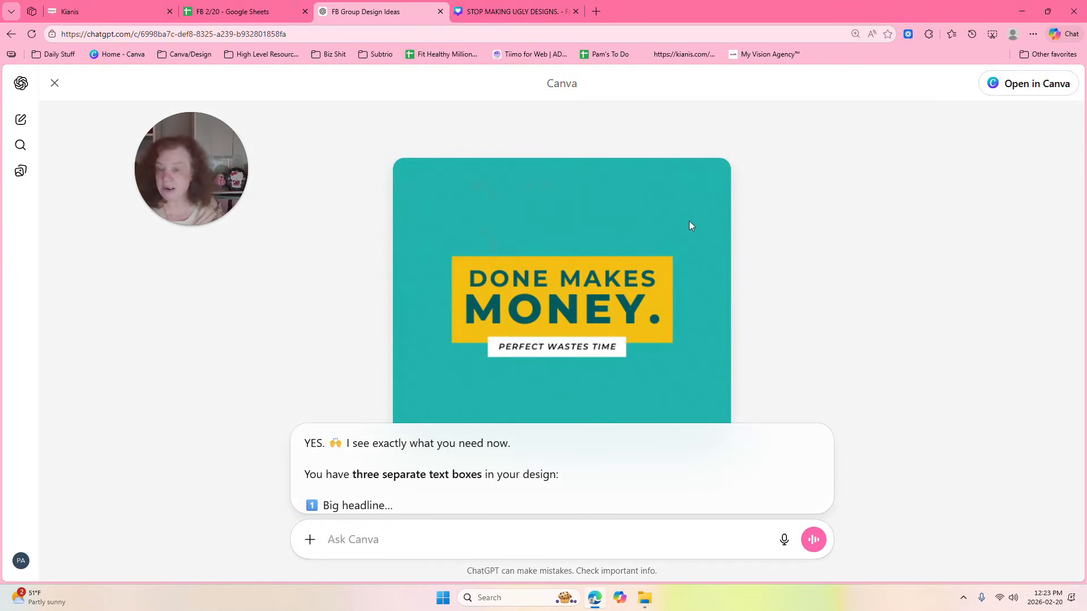
pyautogui.click(54, 85)
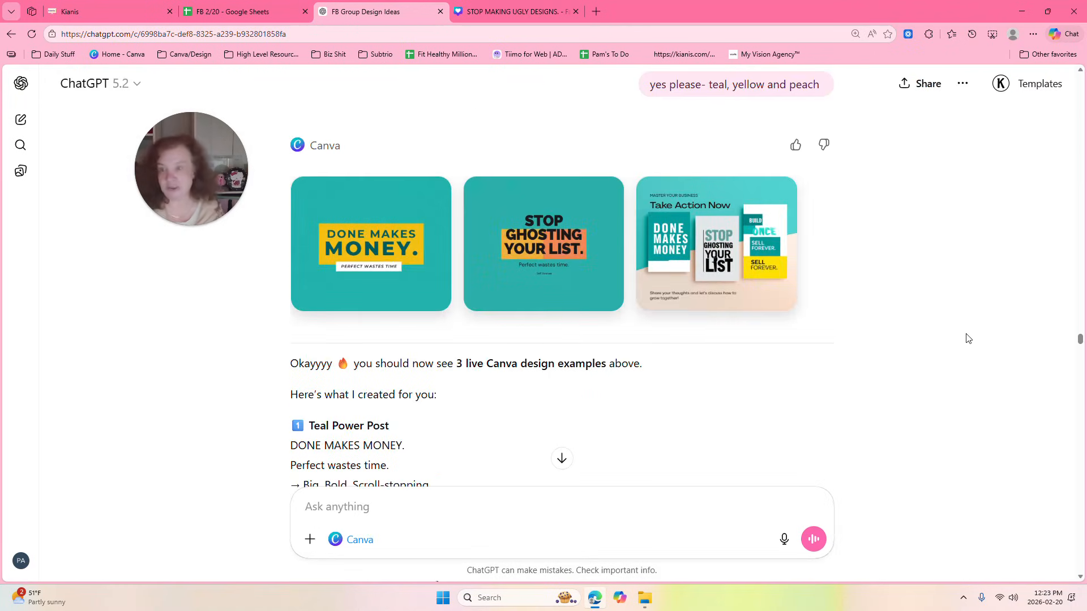
pyautogui.moveTo(1080, 341); pyautogui.dragTo(1081, 369)
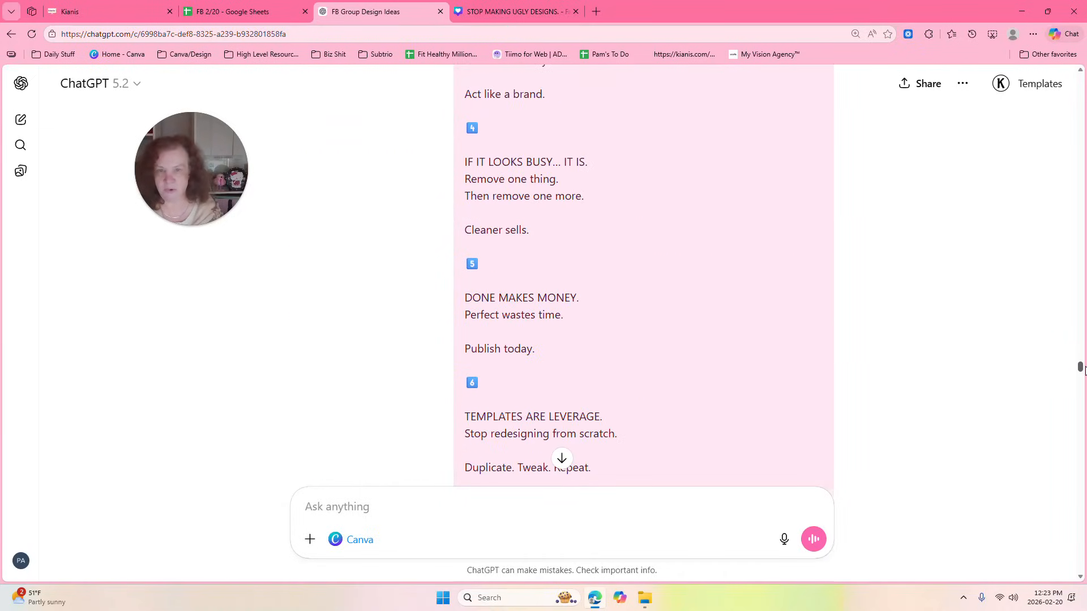
# Switch to Canva to view the "STOP MAKING UGLY DESIGNS." design and its template suggestions, and return to the ChatGPT conversation.
pyautogui.click(491, 4)
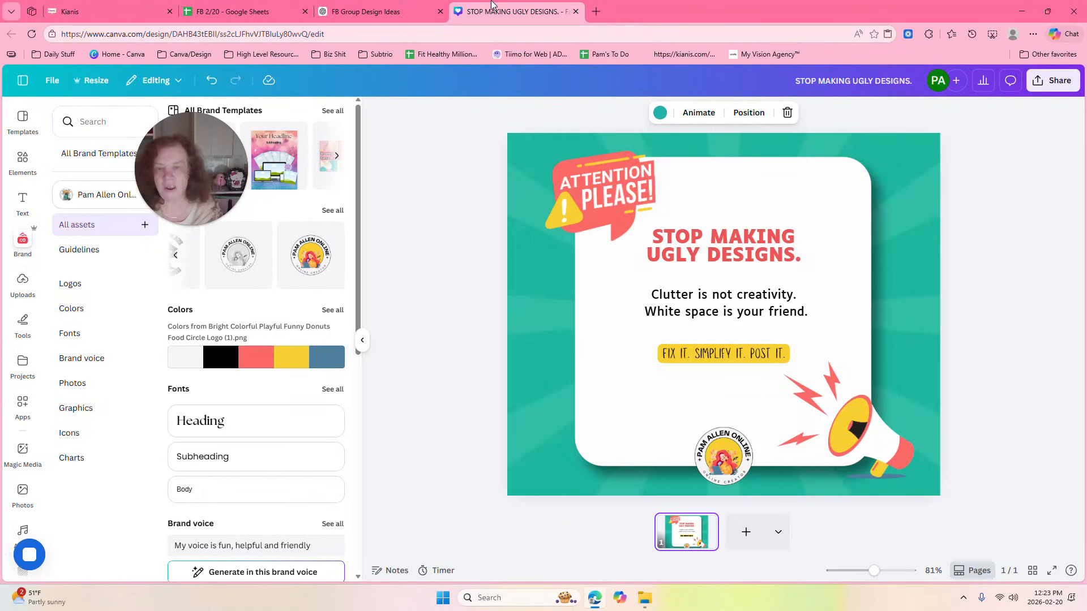
pyautogui.click(362, 340)
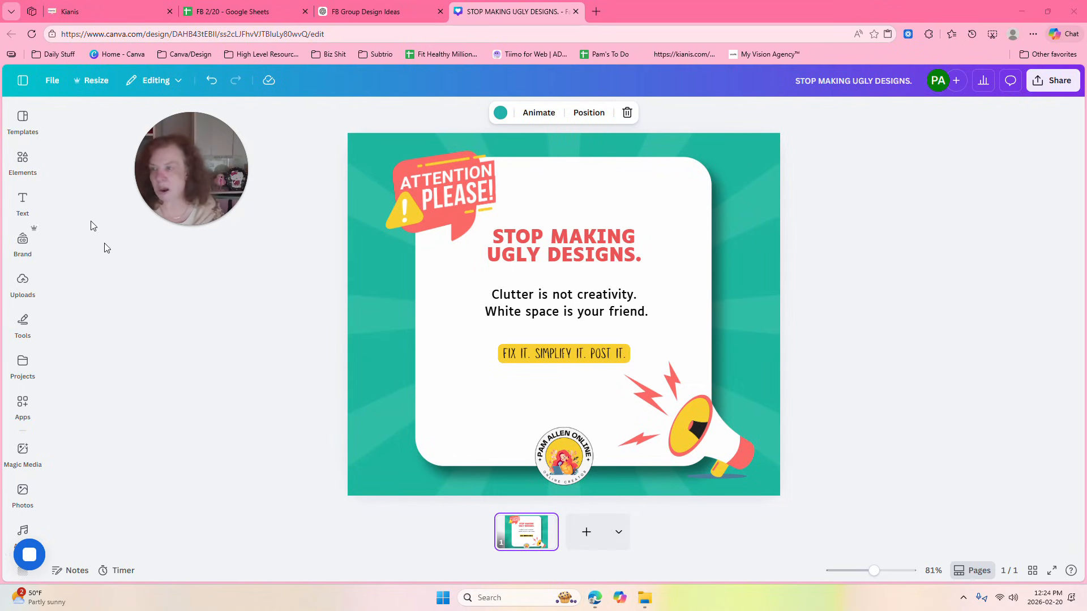
pyautogui.click(24, 121)
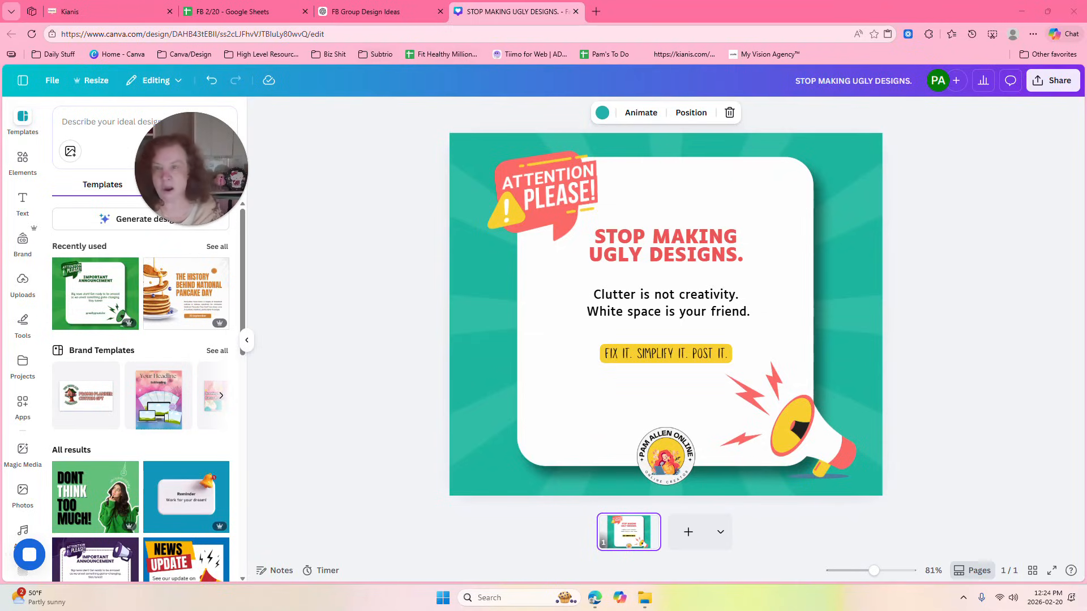
pyautogui.click(376, 8)
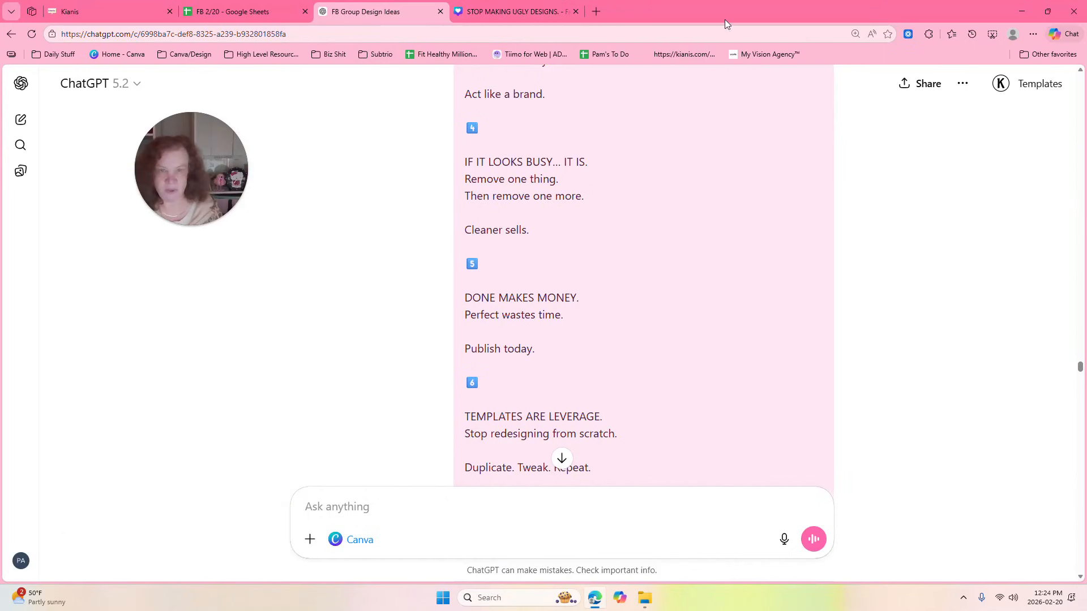
pyautogui.hotkey('ctrl', 'Tab')
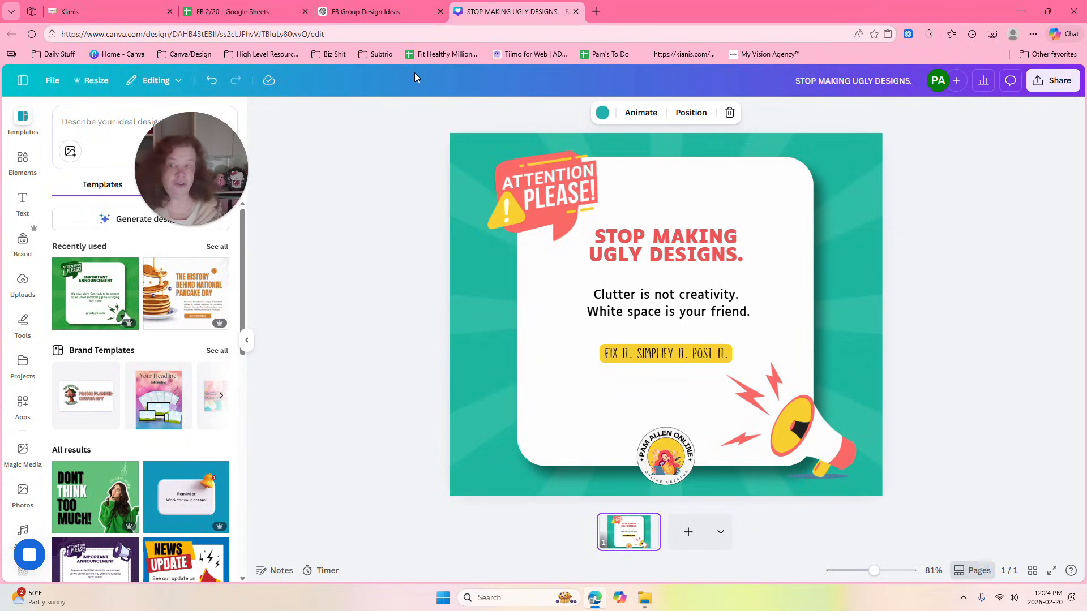
pyautogui.click(387, 5)
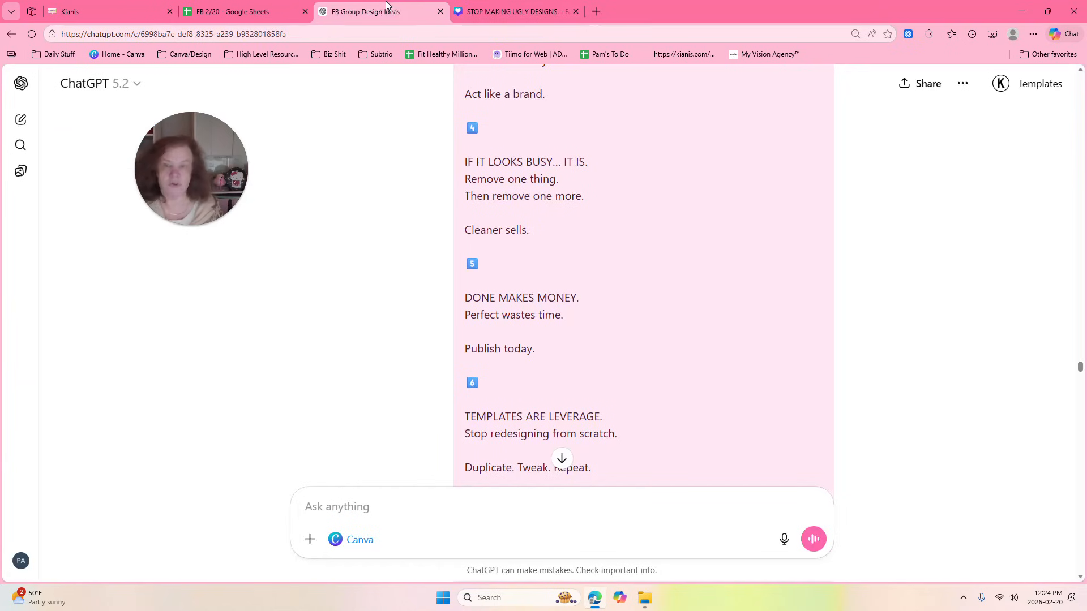
# Find the three-column request in the conversation and view its attached image of the numbered text lines.
pyautogui.moveTo(1080, 368); pyautogui.dragTo(1080, 541)
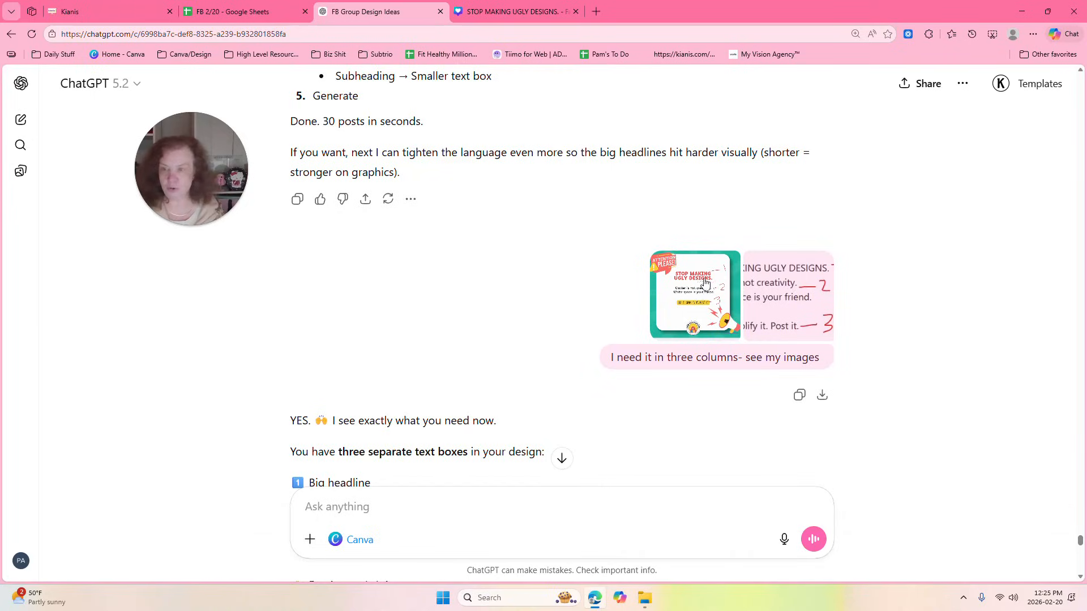
pyautogui.click(790, 292)
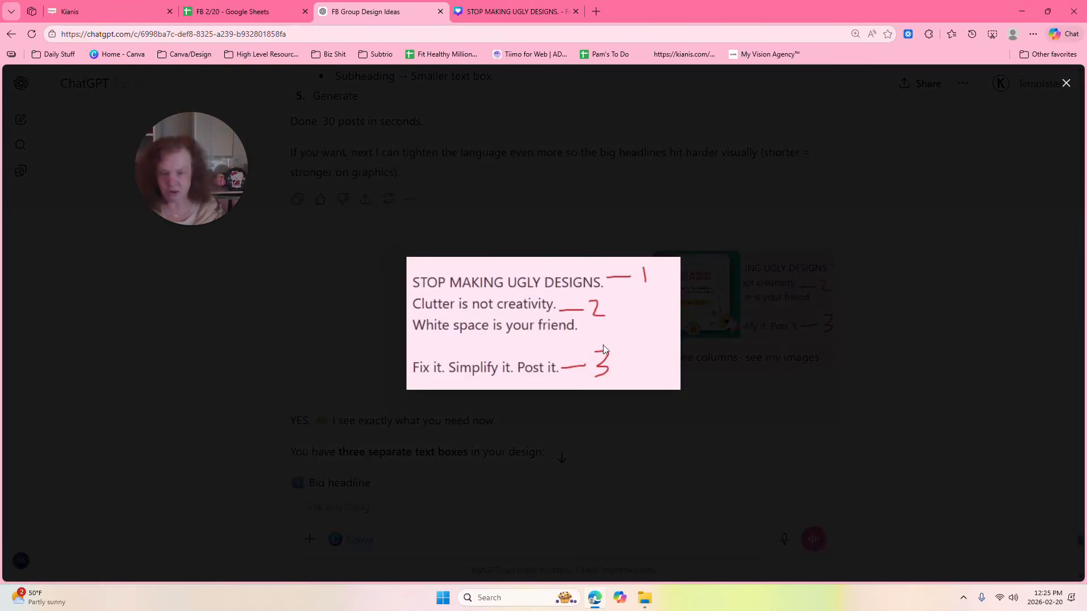
pyautogui.click(1066, 83)
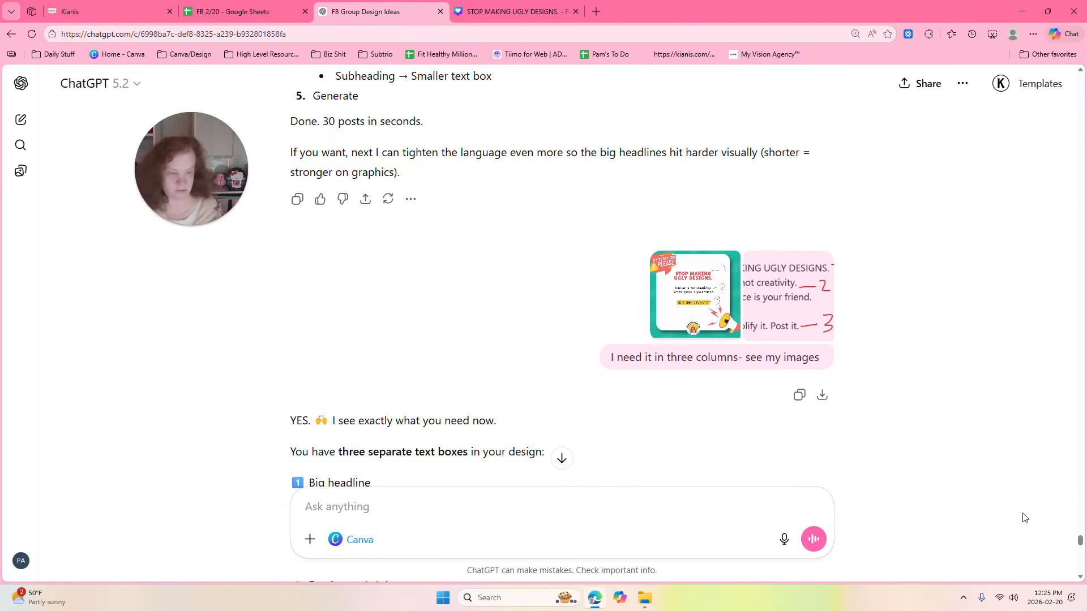
# Copy the CSV block with the Headline, Body and CTA columns from the reply.
pyautogui.scroll(-3, 1081, 544)
pyautogui.scroll(-8, 1081, 544)
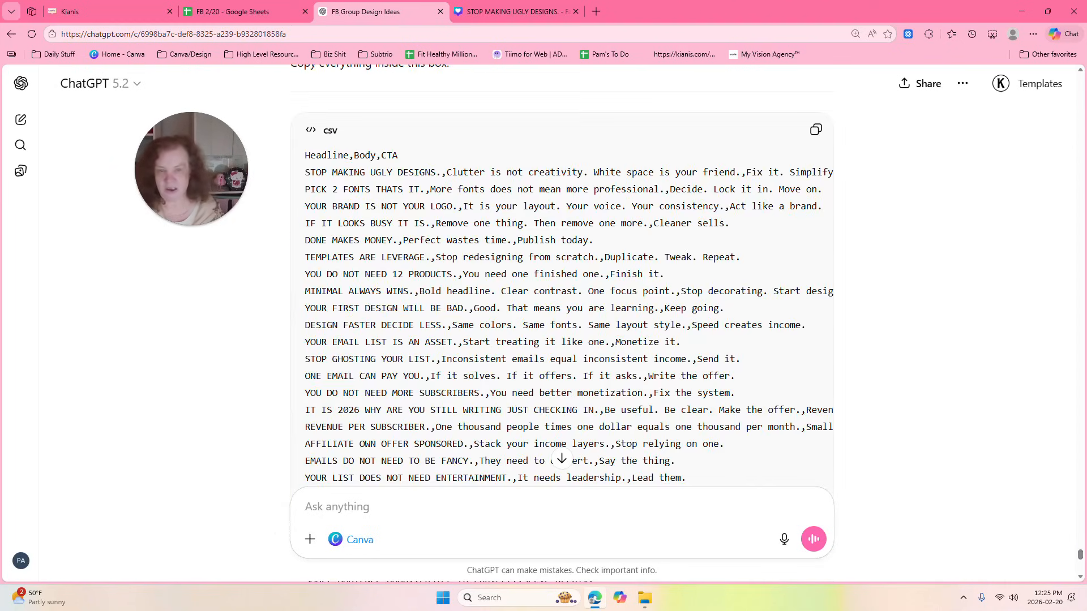
pyautogui.click(815, 130)
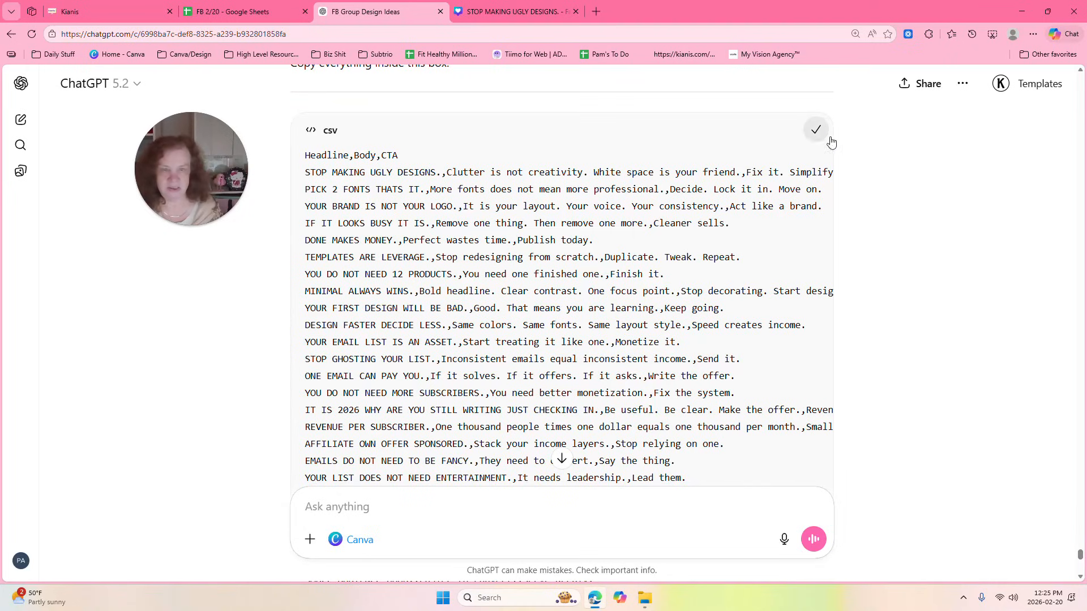
# Switch to Google Sheets, create a blank spreadsheet and paste the copied CSV text into cell A1.
pyautogui.click(235, 12)
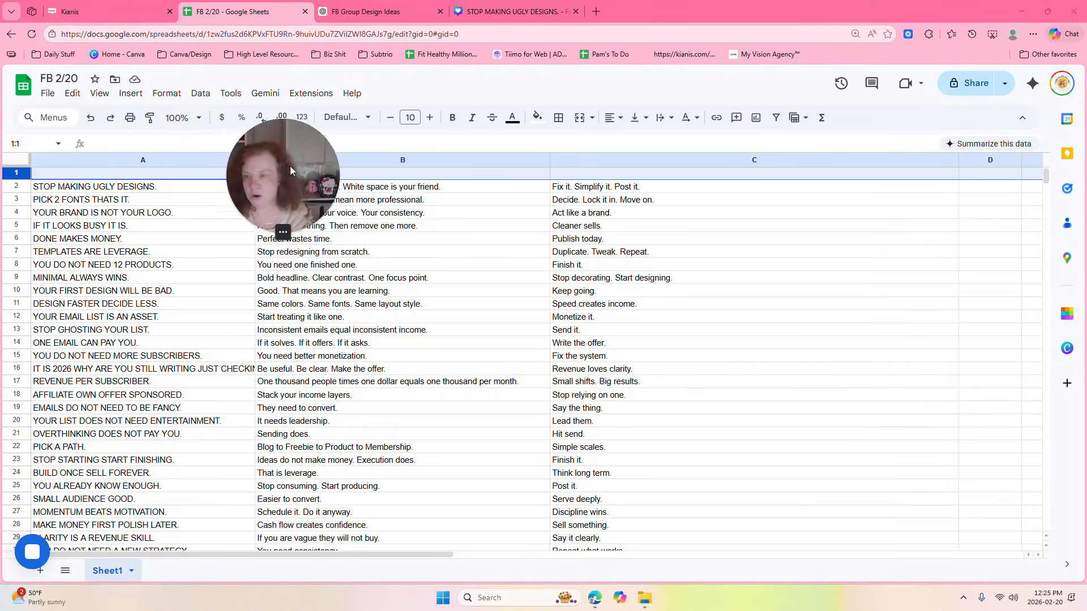
pyautogui.moveTo(286, 168); pyautogui.dragTo(237, 241)
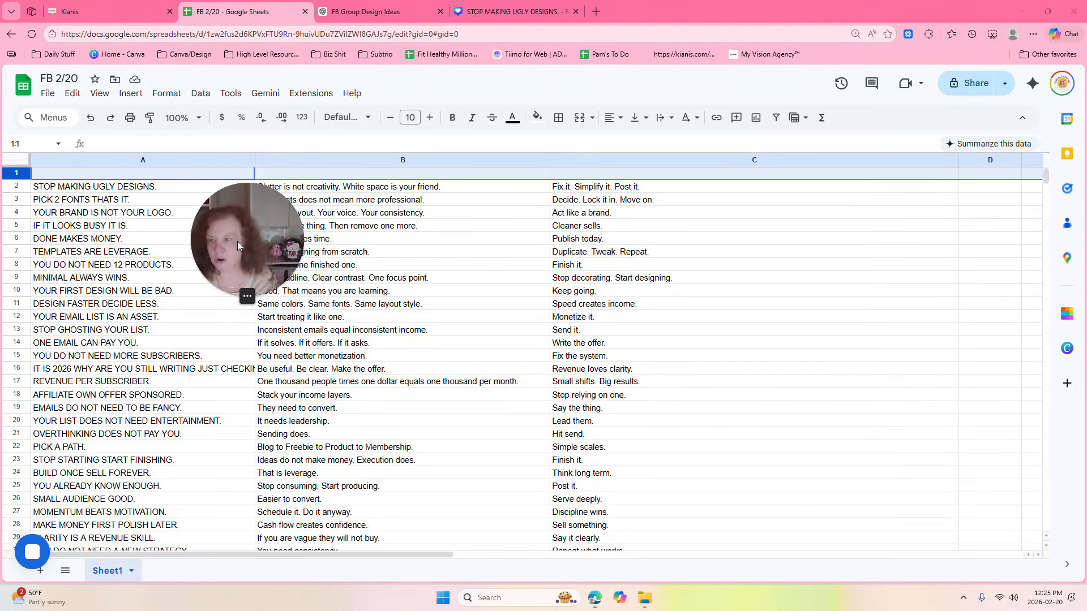
pyautogui.click(19, 86)
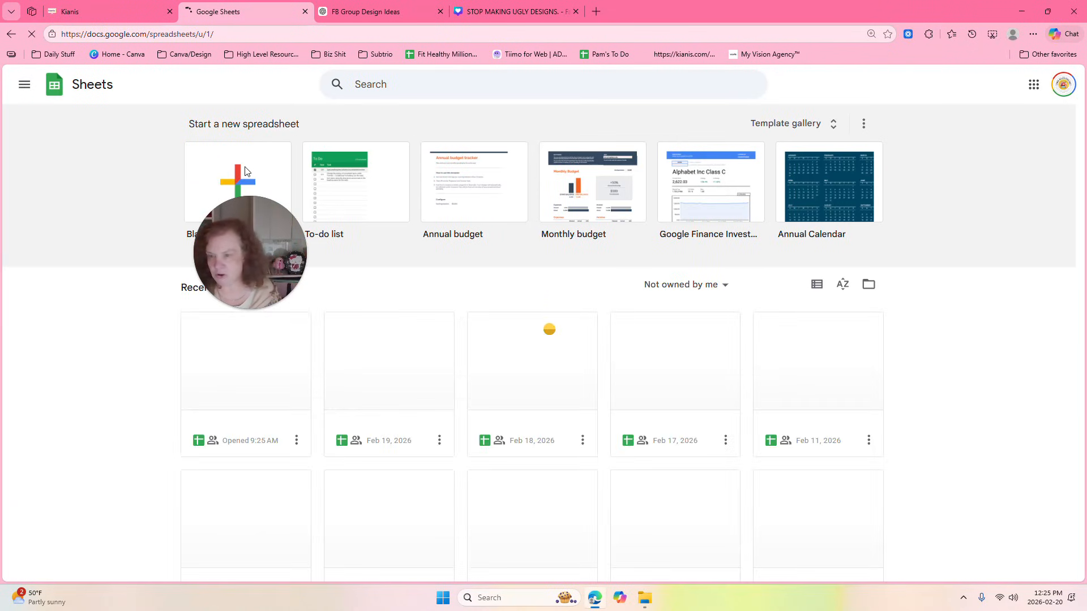
pyautogui.click(245, 170)
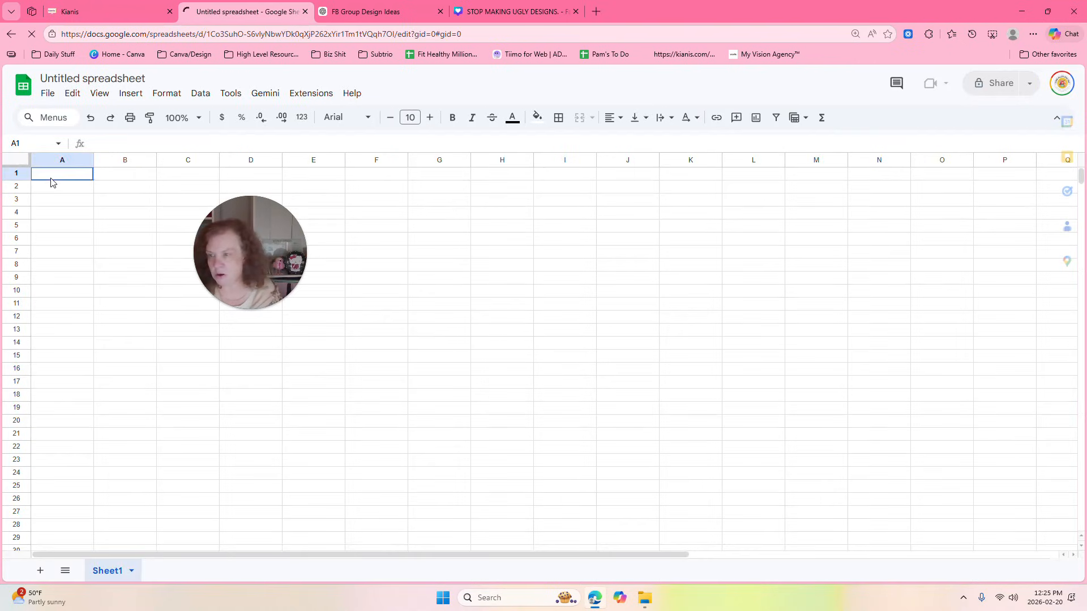
pyautogui.rightClick(51, 176)
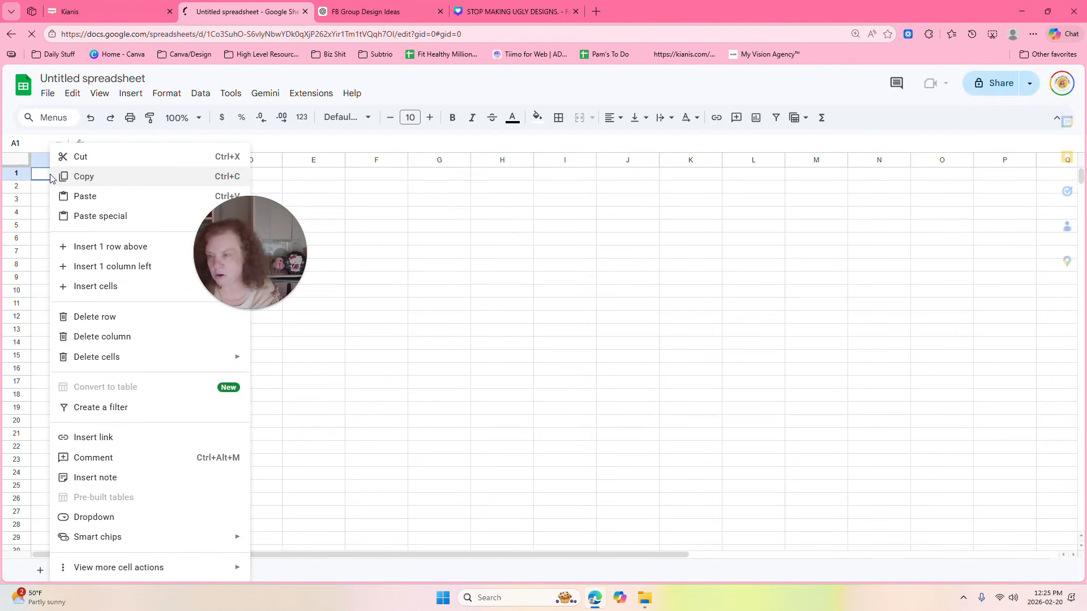
pyautogui.click(87, 204)
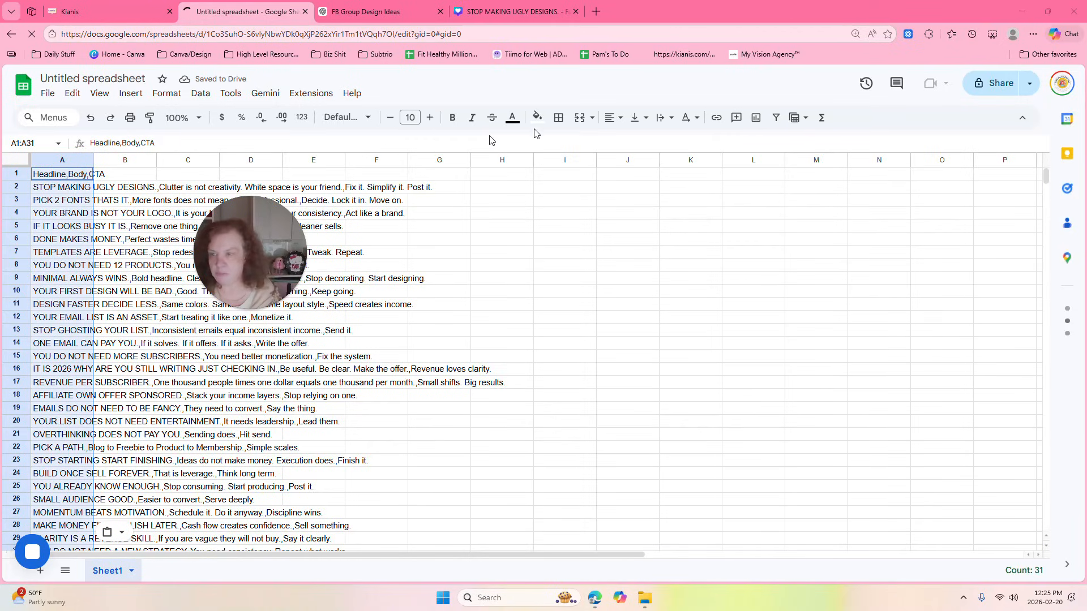
pyautogui.moveTo(296, 236); pyautogui.dragTo(772, 154)
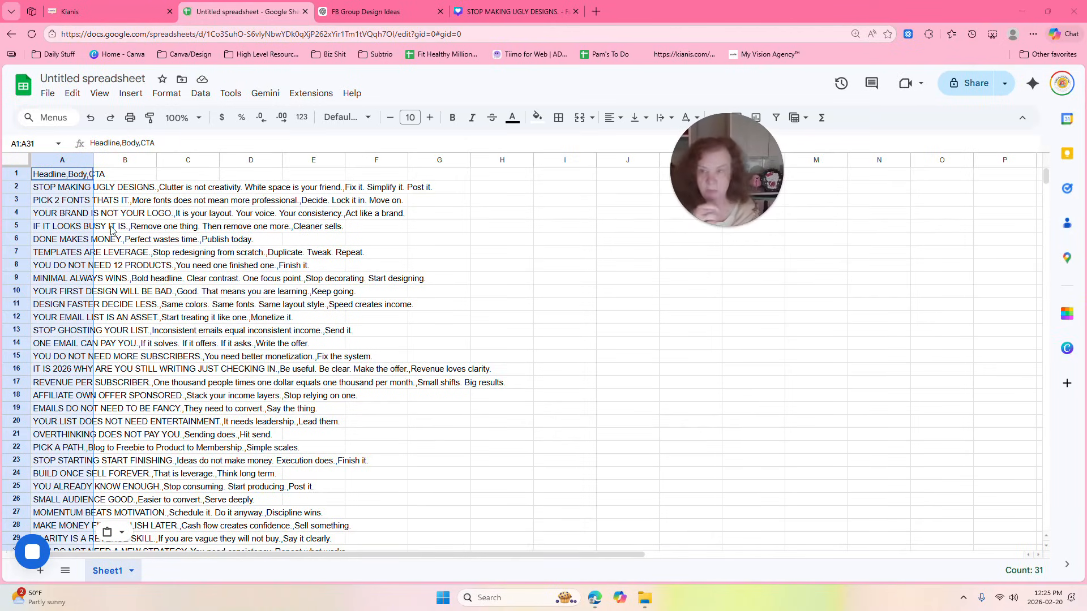
# Split the pasted text into separate columns and widen columns A to C to fit their contents.
pyautogui.click(201, 94)
pyautogui.click(250, 435)
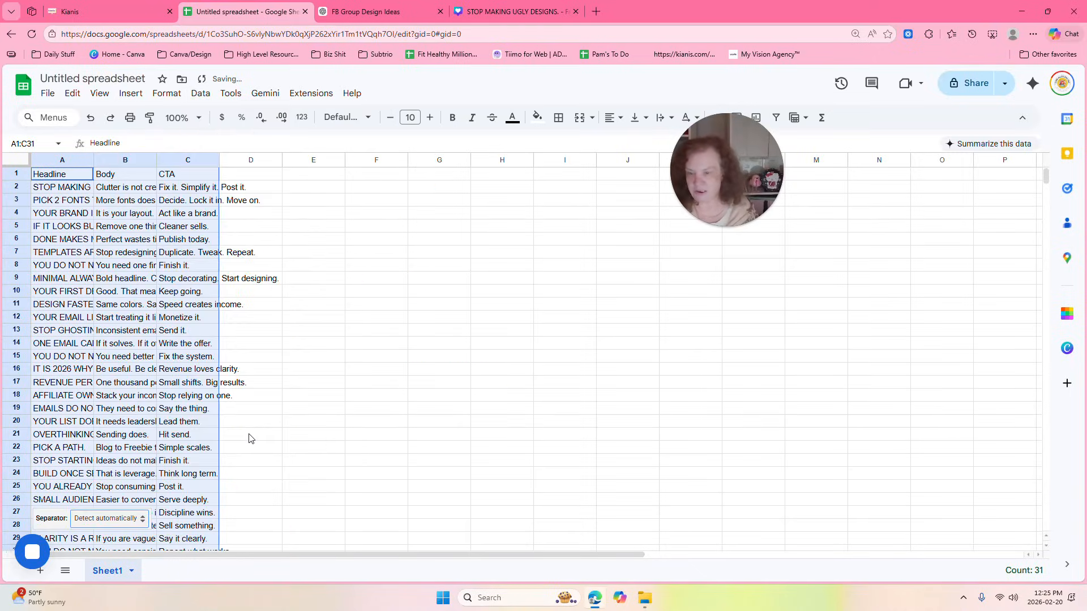
pyautogui.moveTo(93, 160); pyautogui.dragTo(747, 159)
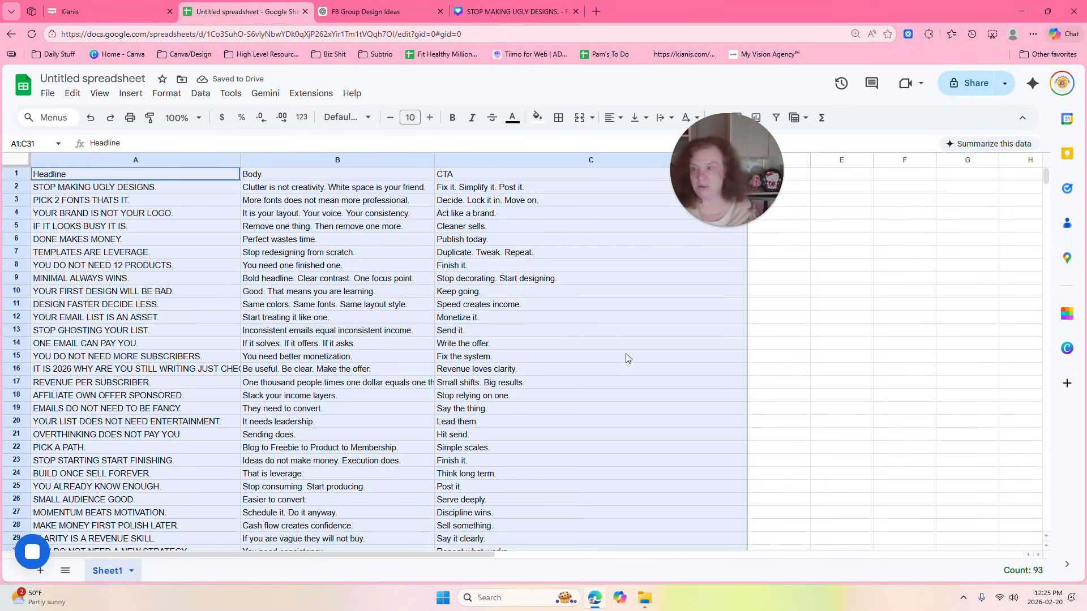
pyautogui.click(13, 175)
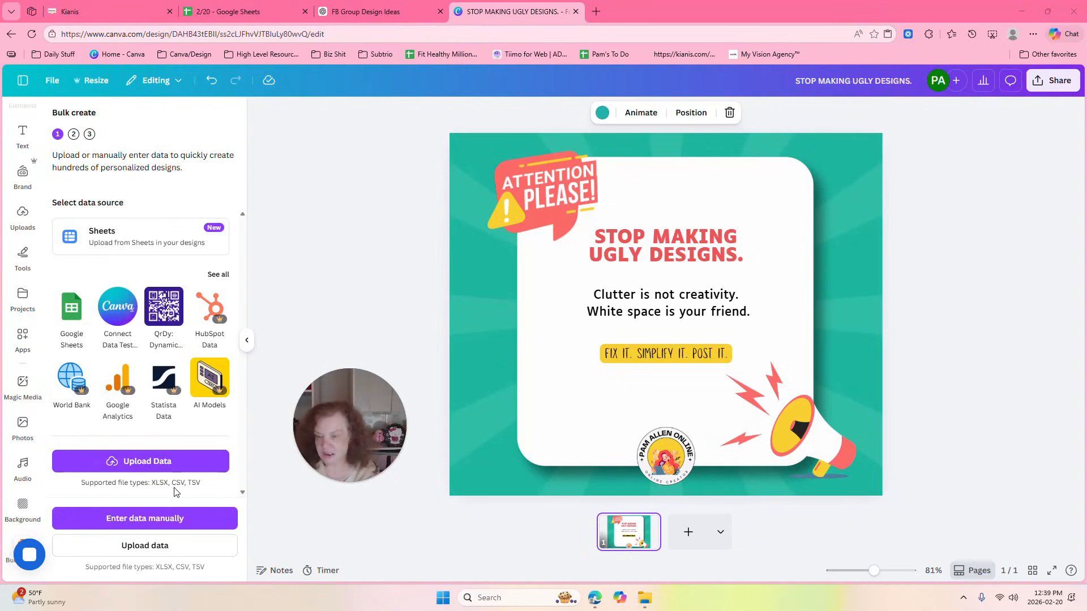
# Start manual data entry for Canva's Bulk create and clear the existing data table.
pyautogui.click(134, 461)
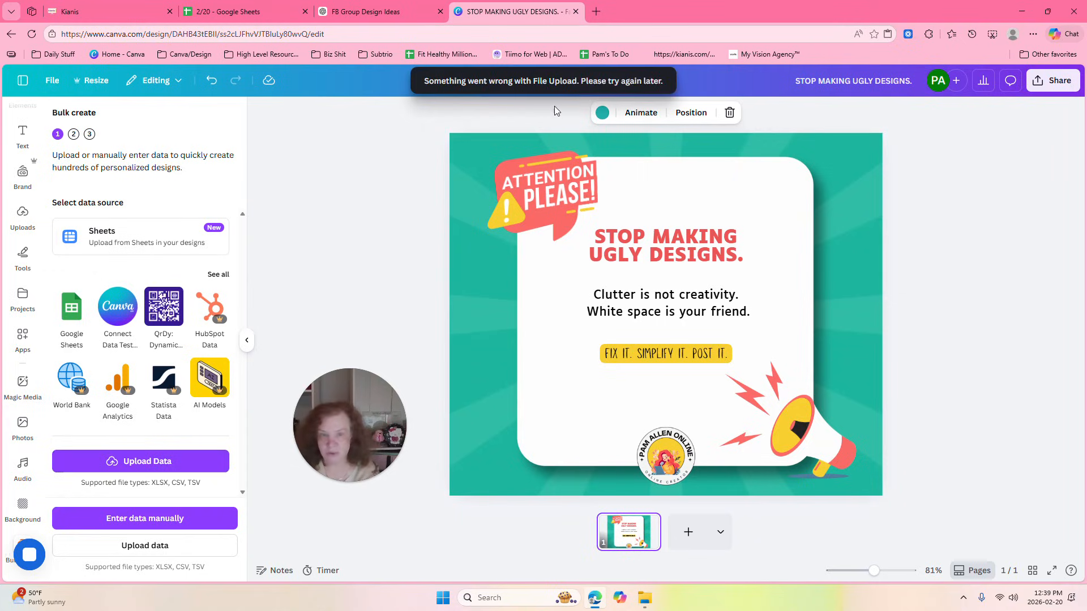
pyautogui.click(392, 338)
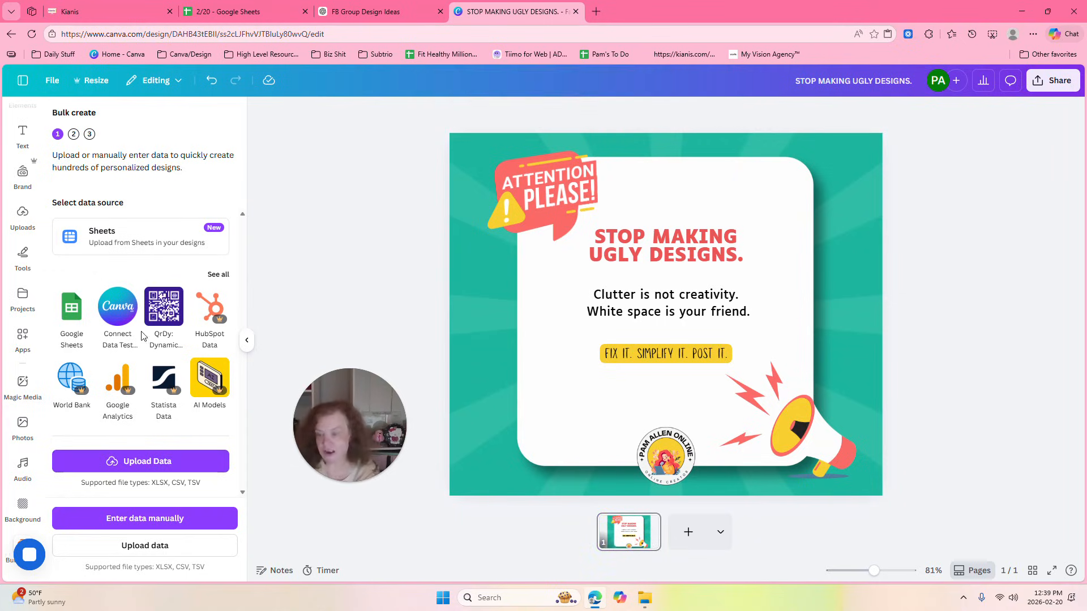
pyautogui.click(149, 524)
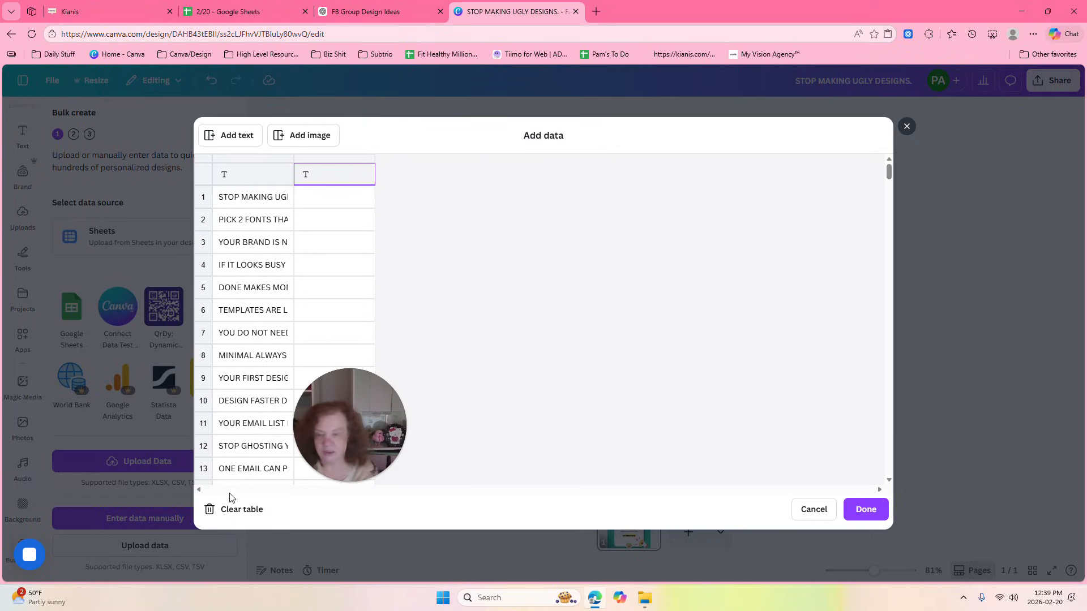
pyautogui.click(238, 509)
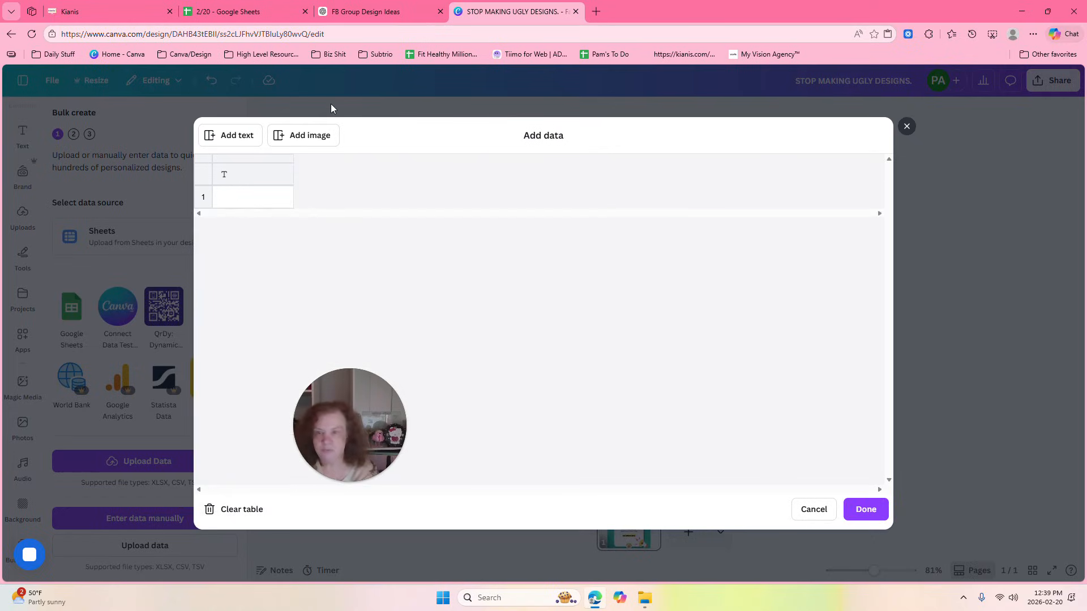
pyautogui.moveTo(360, 413); pyautogui.dragTo(1008, 333)
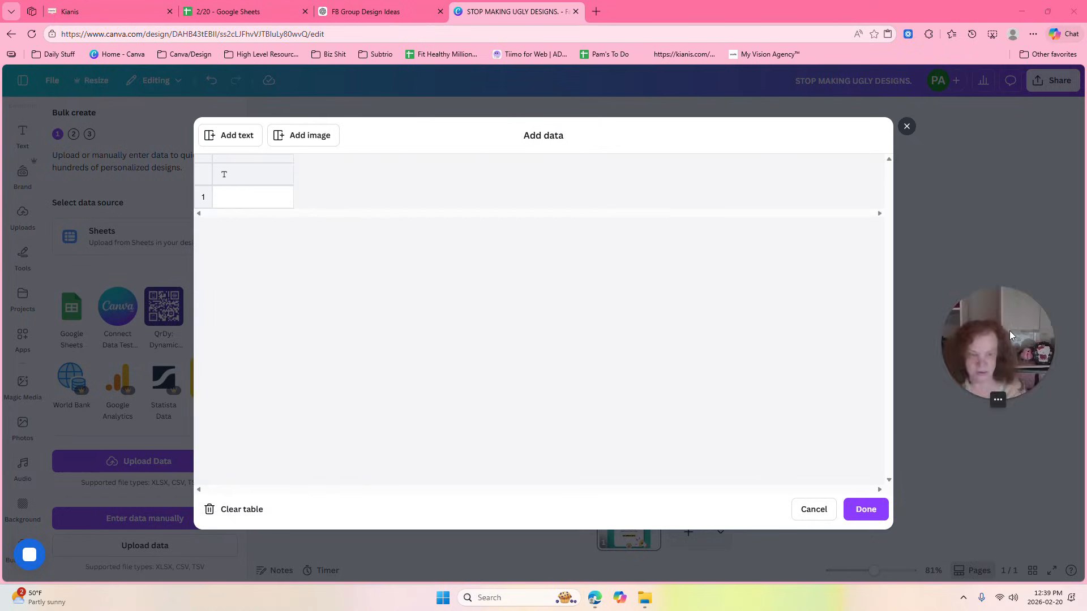
# Add two more text columns to the data table and name the first column Title.
pyautogui.click(232, 137)
pyautogui.click(232, 137)
pyautogui.click(253, 178)
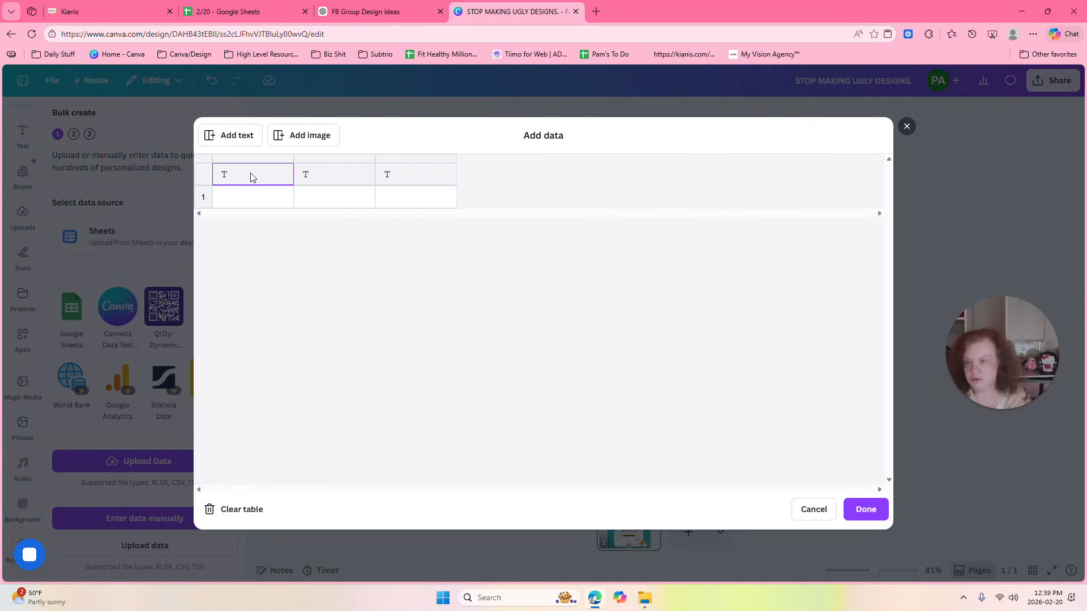
pyautogui.write('Title')
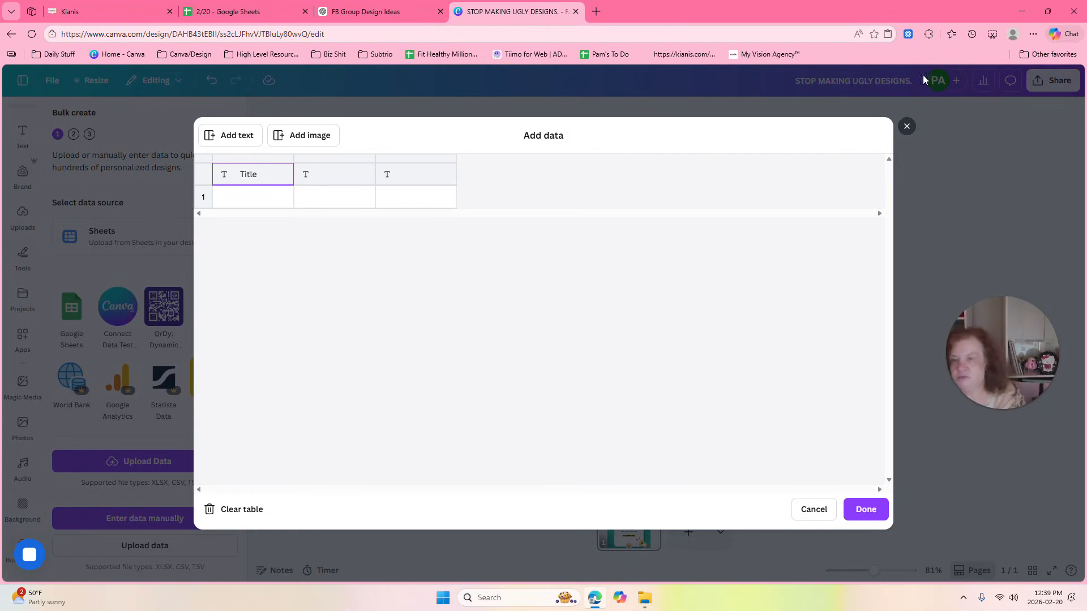
# Name the second column Body and the third CTA, checking the headings against the CSV block in ChatGPT.
pyautogui.click(322, 177)
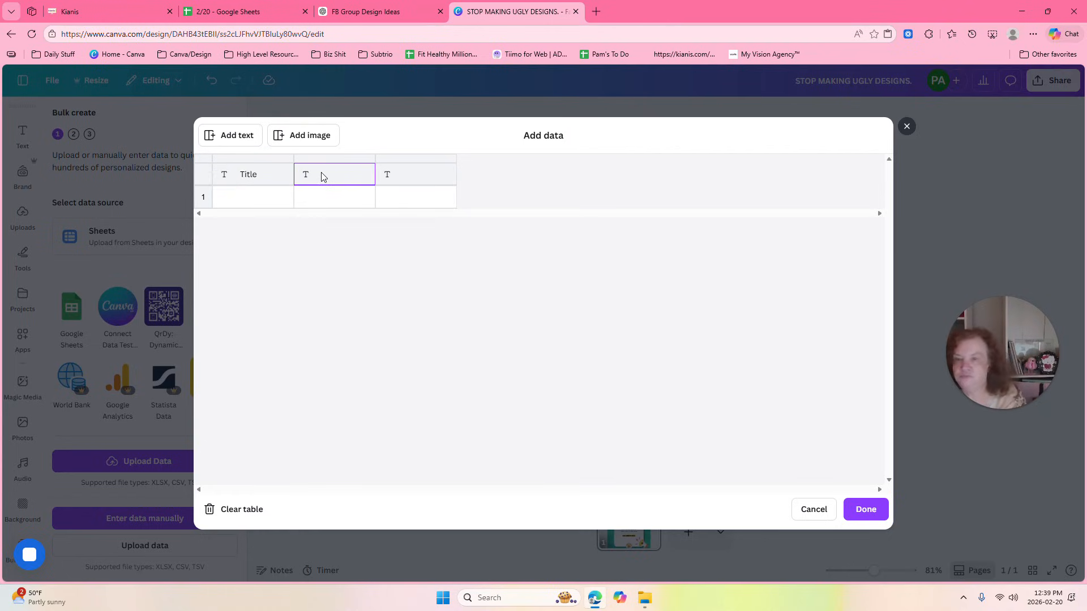
pyautogui.click(259, 10)
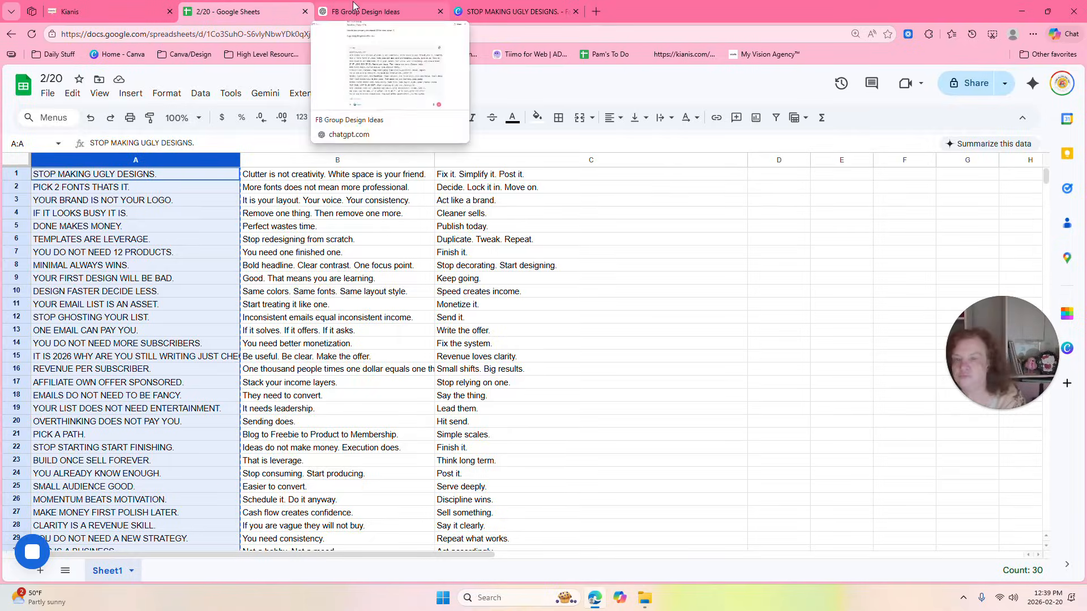
pyautogui.click(353, 6)
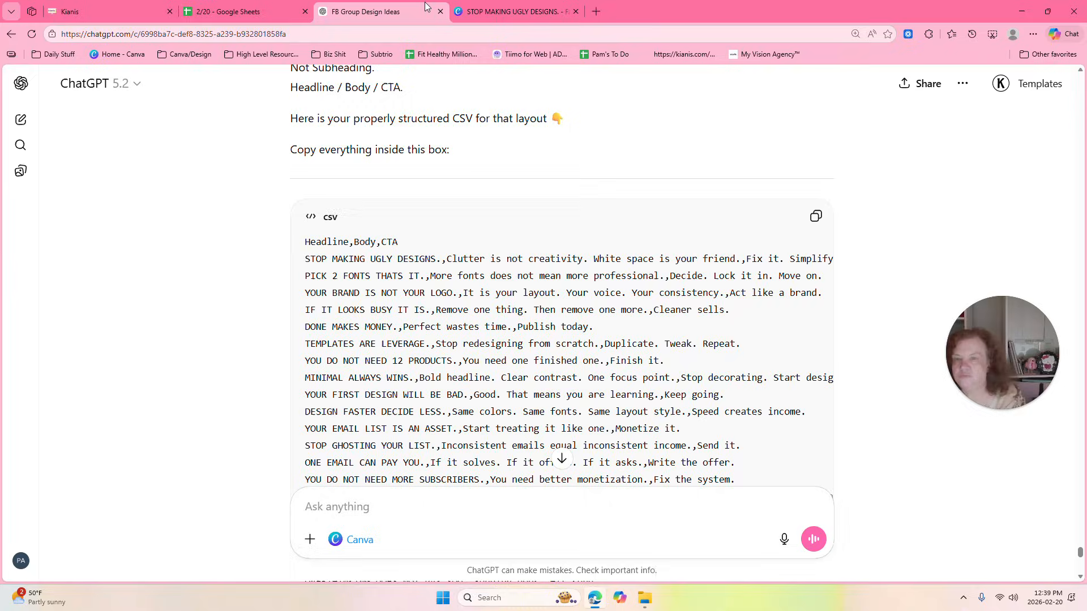
pyautogui.click(502, 2)
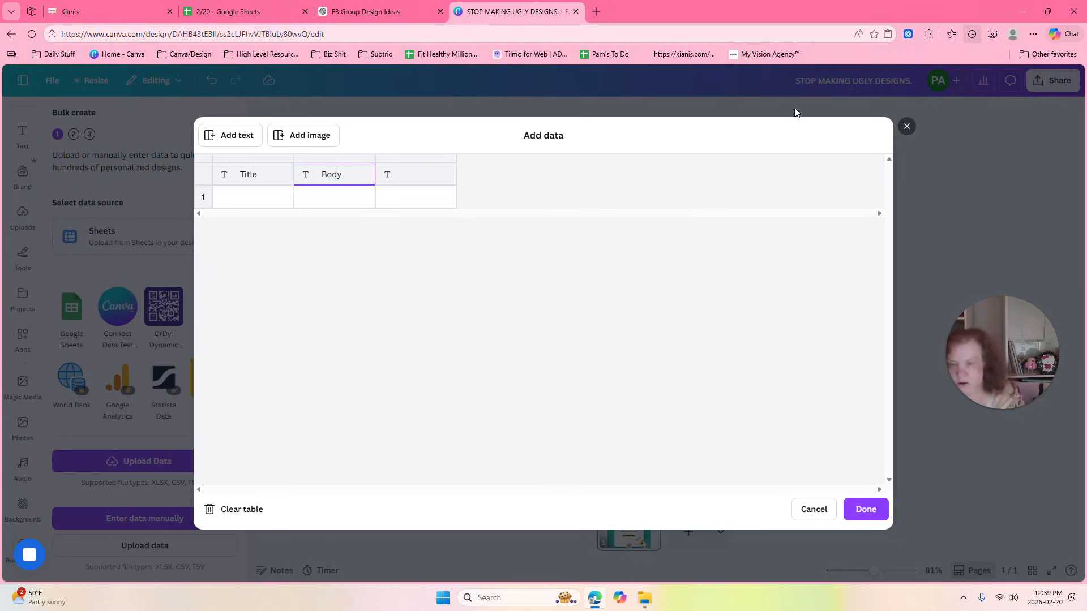
pyautogui.click(409, 178)
pyautogui.write('CTA')
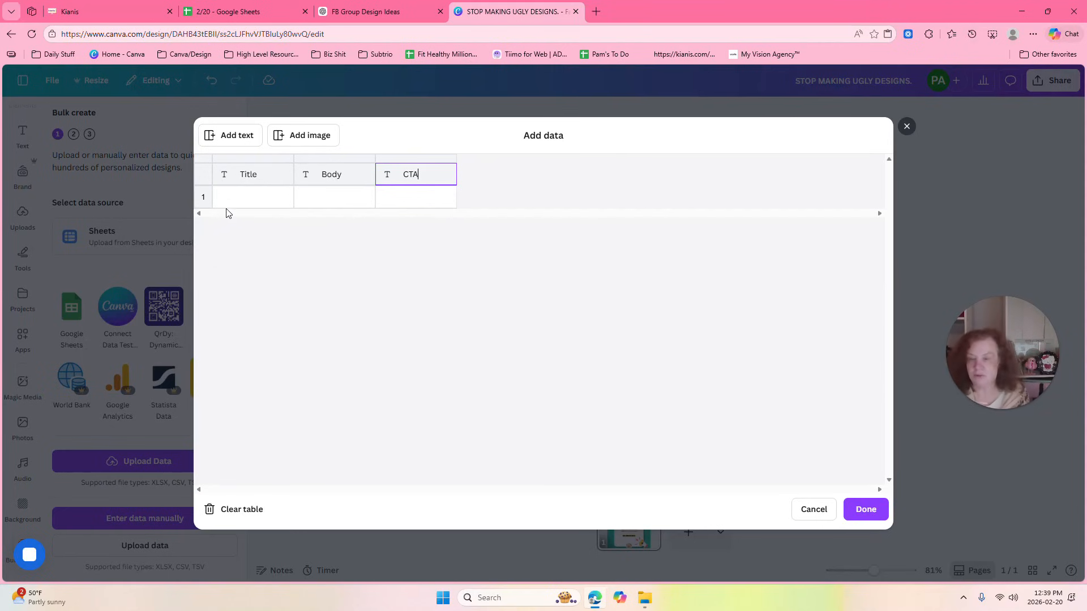
# Copy column A from the 2/20 Google Sheet and paste it into Canva's Title column, starting at row 1.
pyautogui.click(264, 11)
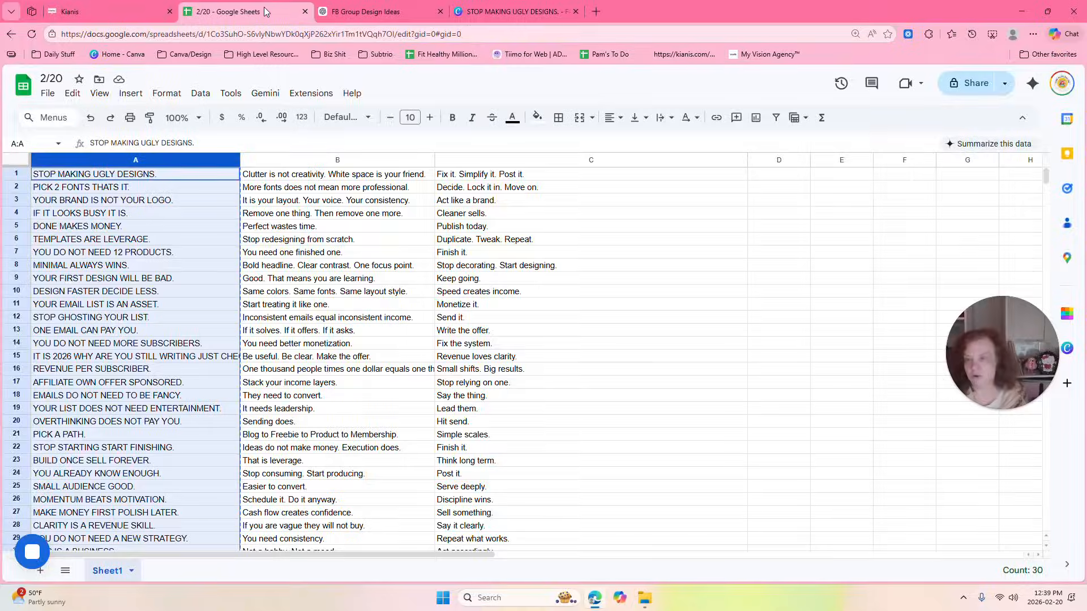
pyautogui.click(105, 164)
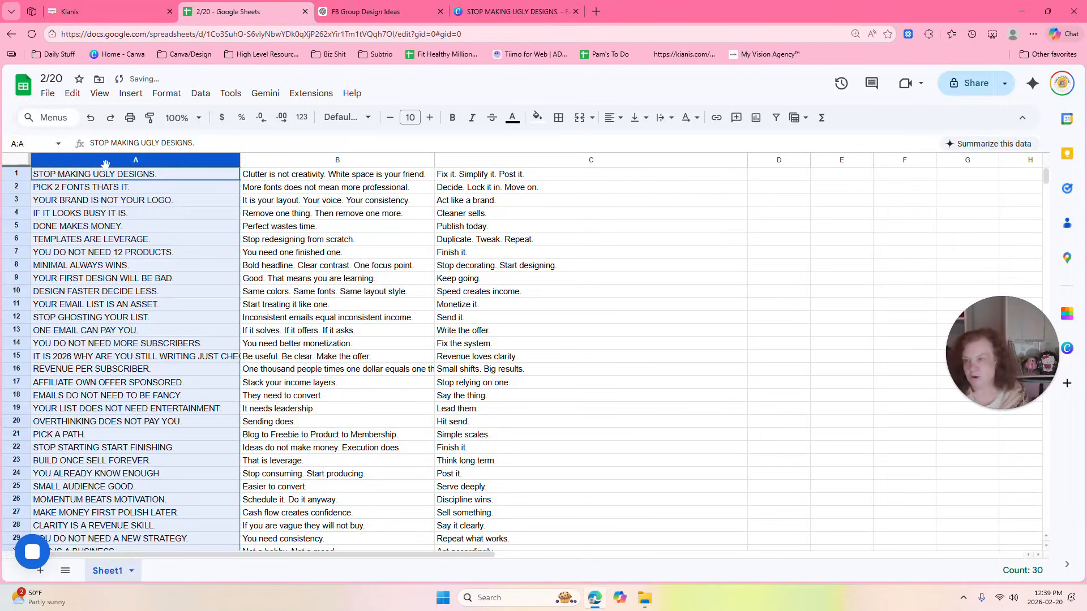
pyautogui.rightClick(106, 164)
pyautogui.click(140, 176)
pyautogui.click(507, 7)
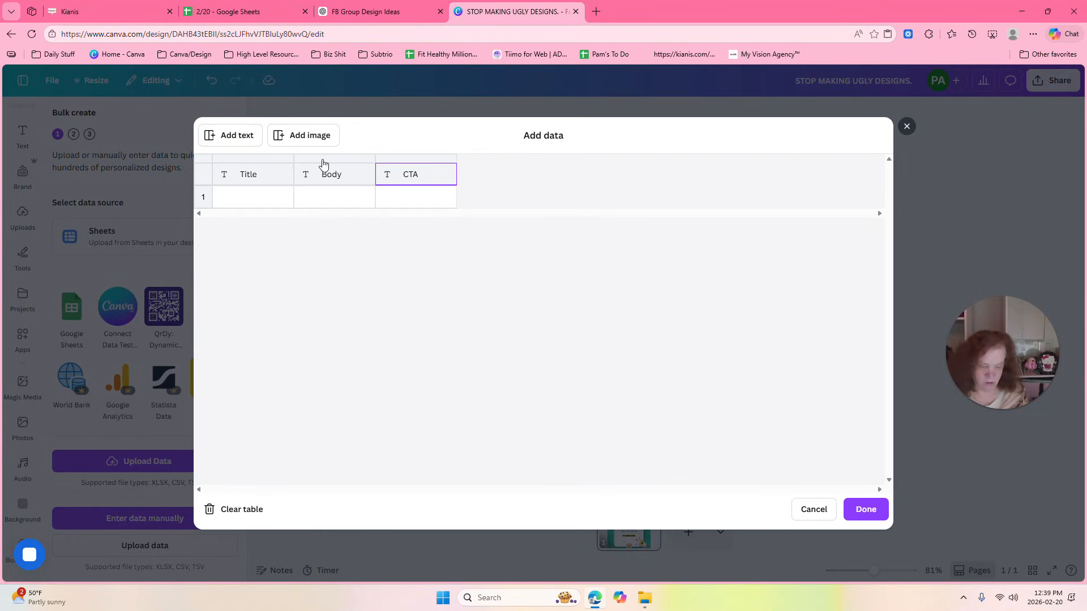
pyautogui.click(252, 203)
pyautogui.rightClick(252, 202)
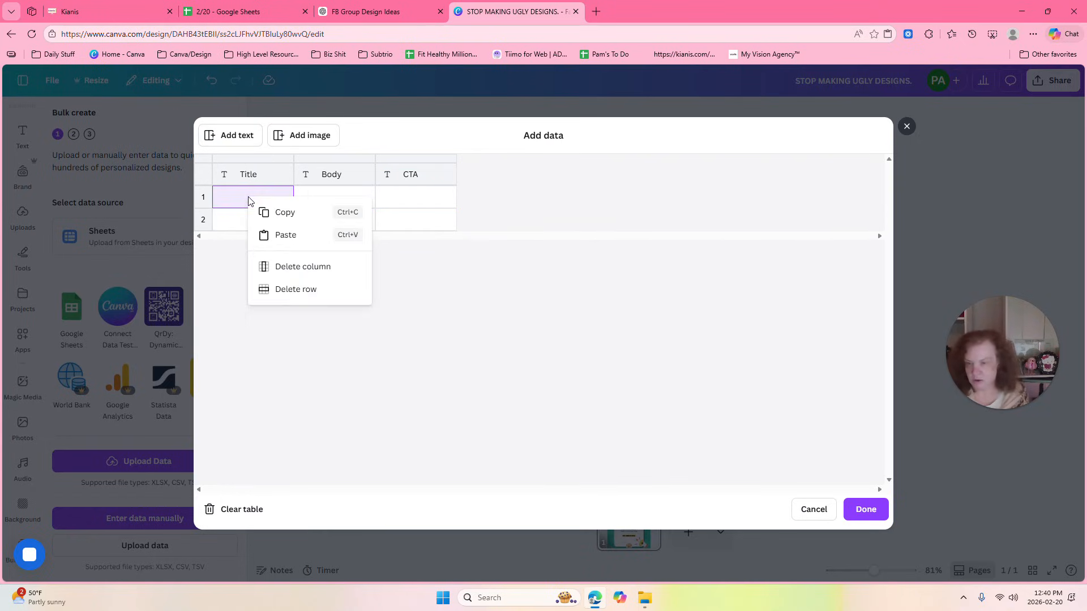
pyautogui.click(276, 236)
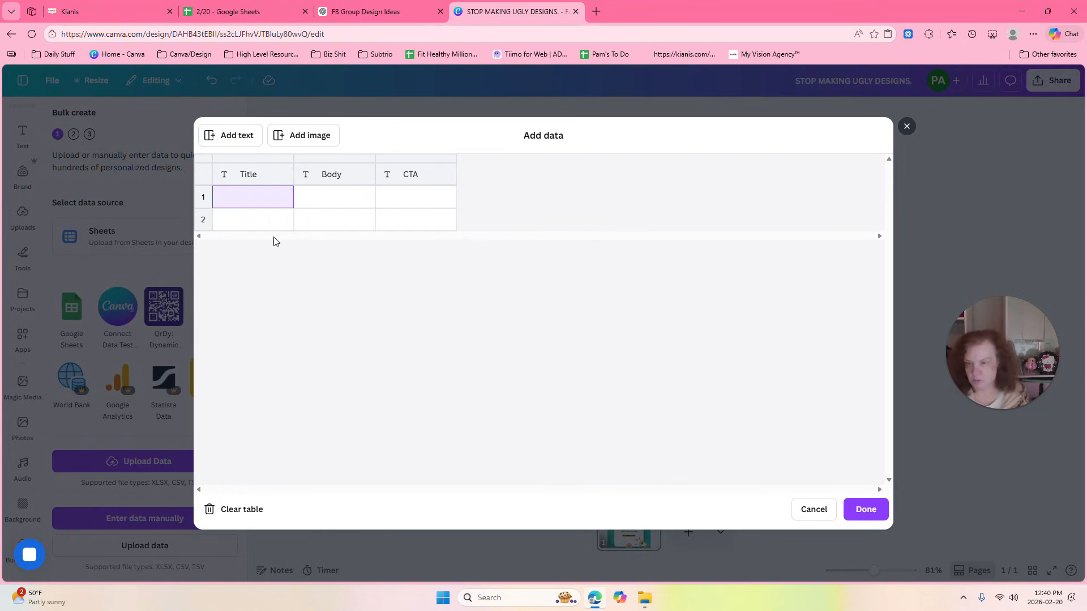
# Copy column B from the Google Sheet and paste it into Canva's Body column, starting at row 1.
pyautogui.click(326, 198)
pyautogui.click(244, 11)
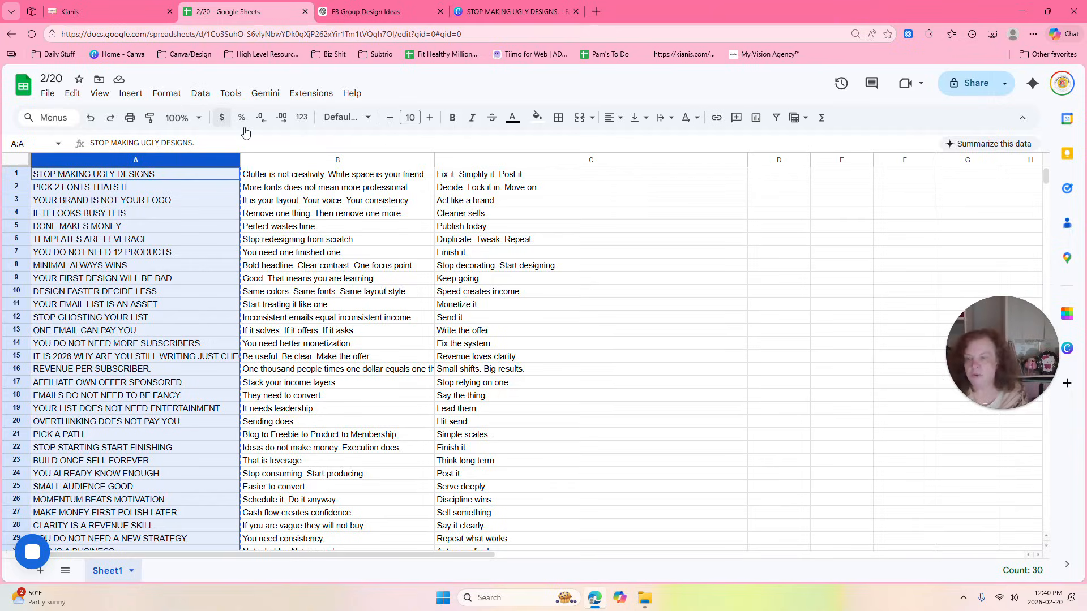
pyautogui.click(326, 164)
pyautogui.rightClick(326, 165)
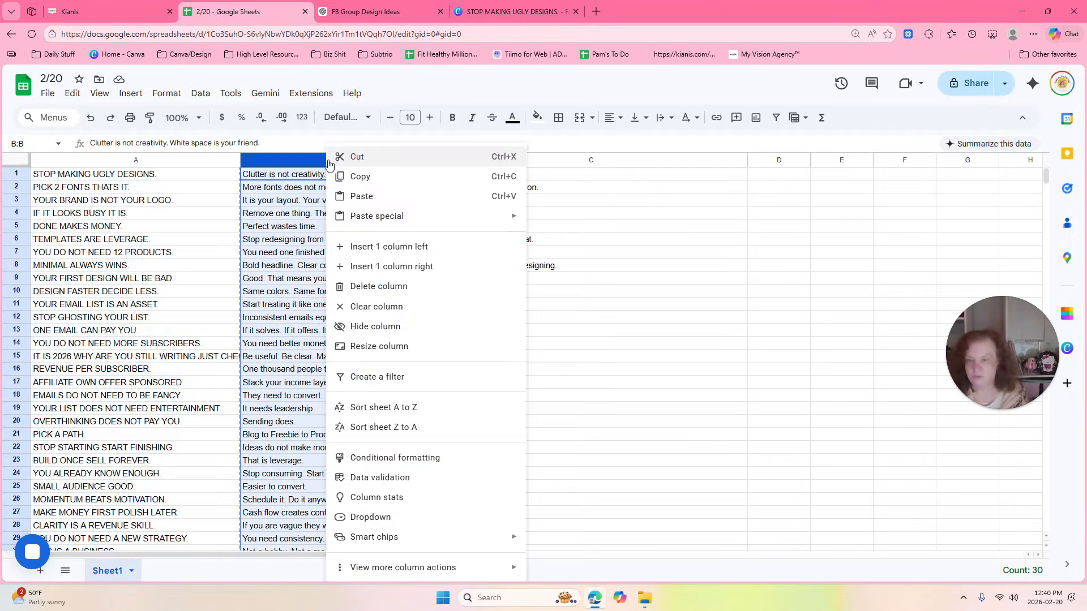
pyautogui.click(360, 177)
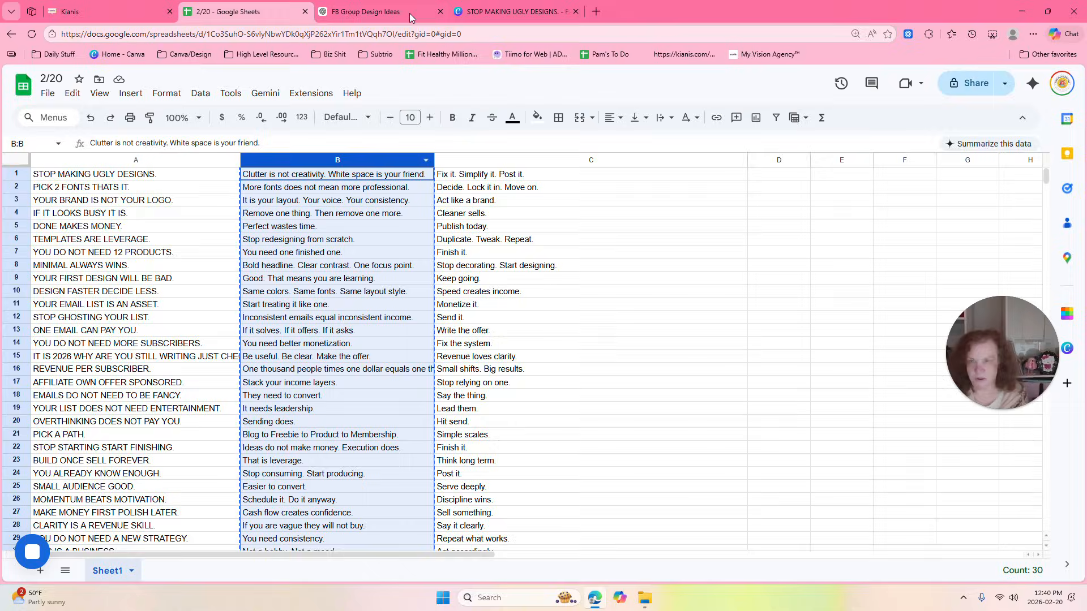
pyautogui.click(488, 9)
pyautogui.rightClick(338, 200)
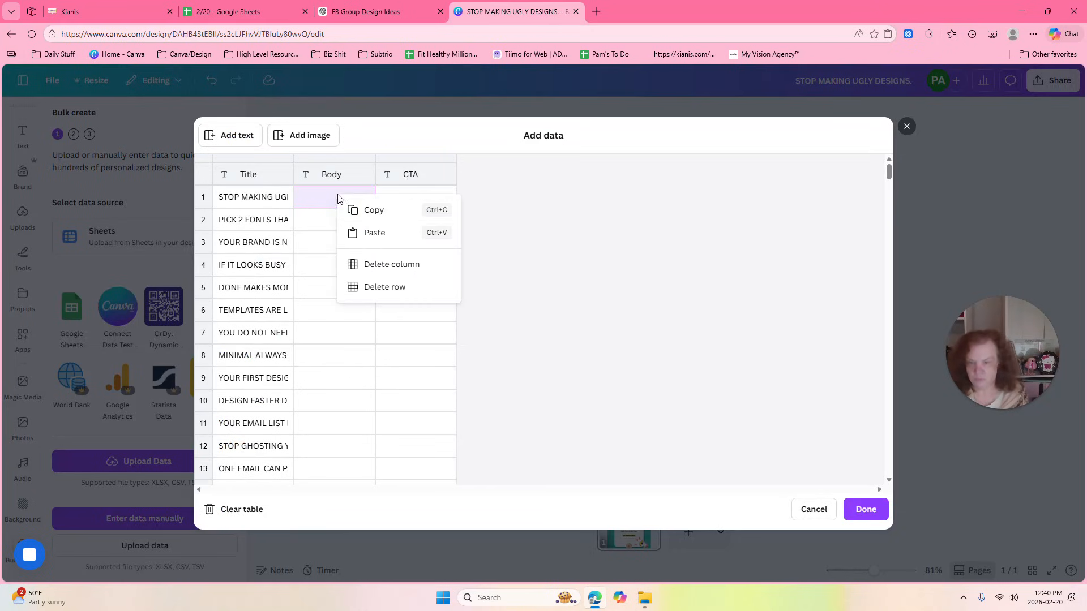
pyautogui.click(361, 232)
# Copy column C from the Google Sheet into Canva's CTA column and confirm the data table.
pyautogui.click(223, 16)
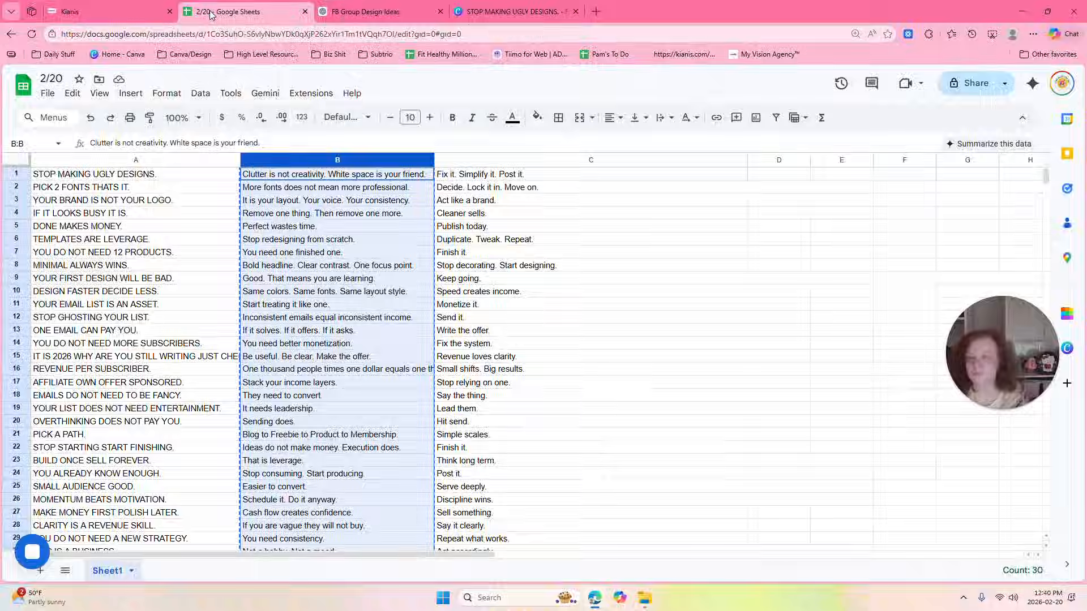
pyautogui.click(533, 161)
pyautogui.rightClick(533, 160)
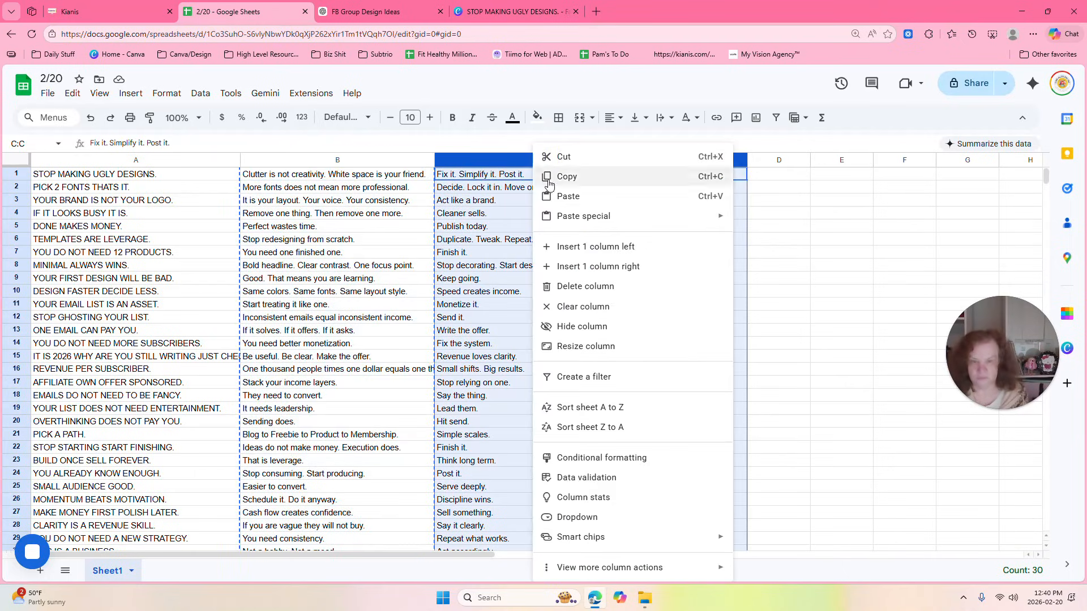
pyautogui.click(563, 177)
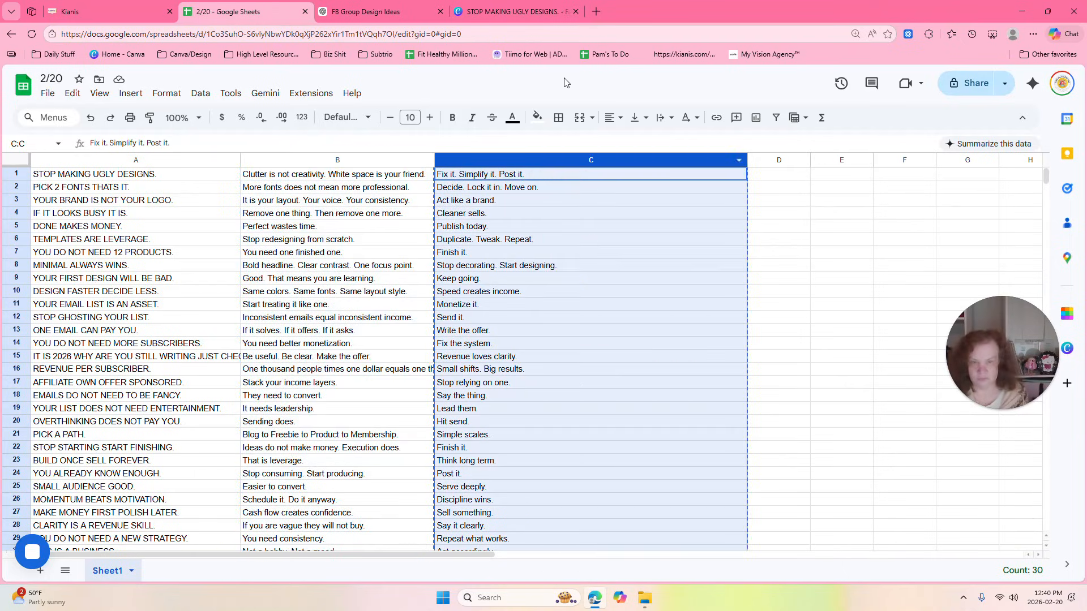
pyautogui.click(504, 8)
pyautogui.click(406, 197)
pyautogui.rightClick(406, 197)
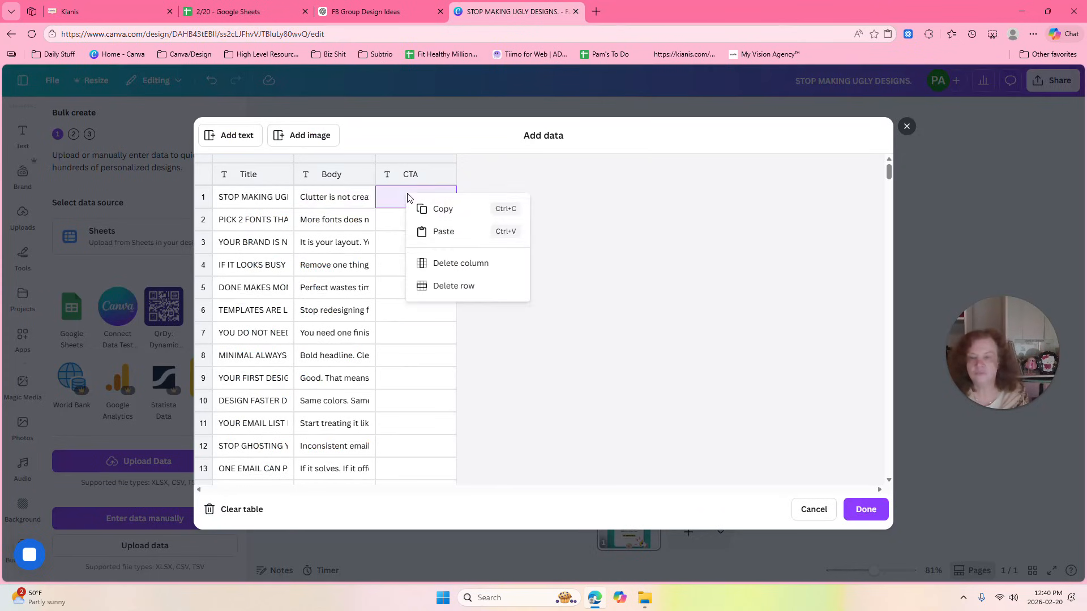
pyautogui.click(453, 231)
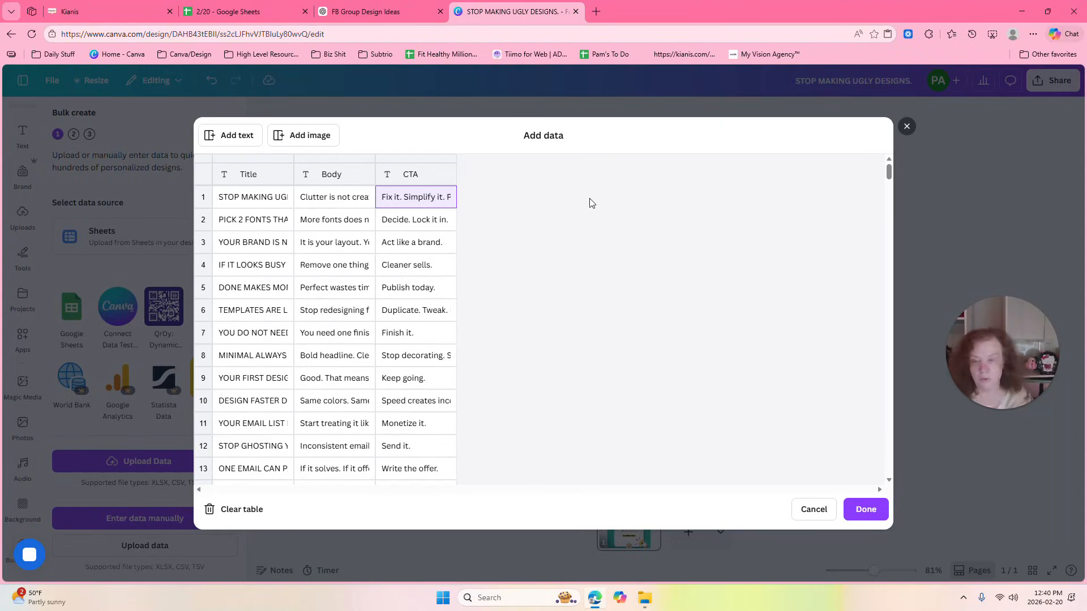
pyautogui.click(866, 510)
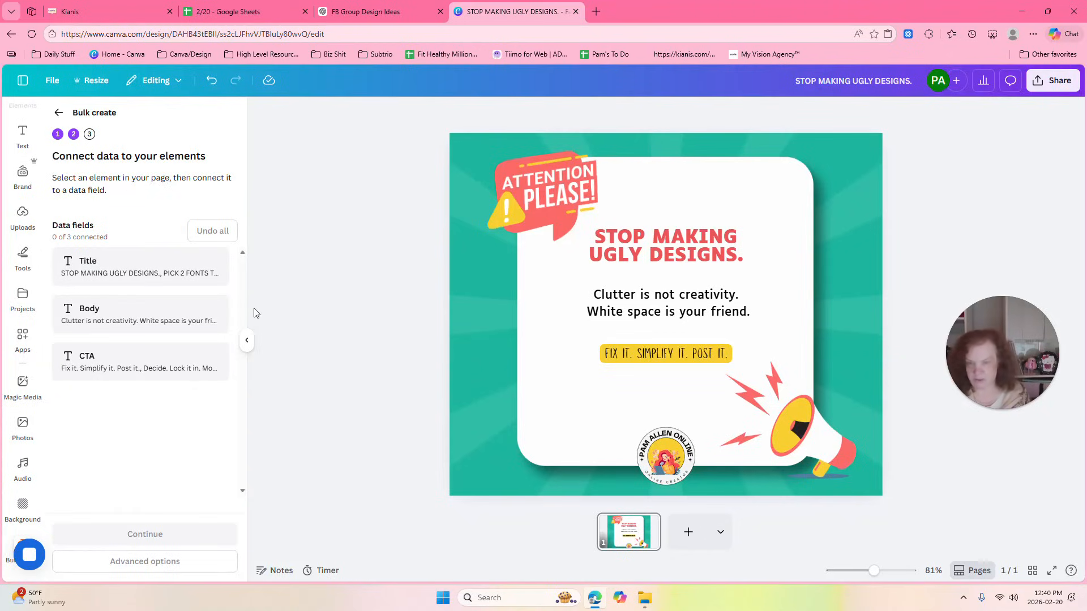
# Connect the red headline text to the Title field and the black text below it to the Body field.
pyautogui.click(660, 258)
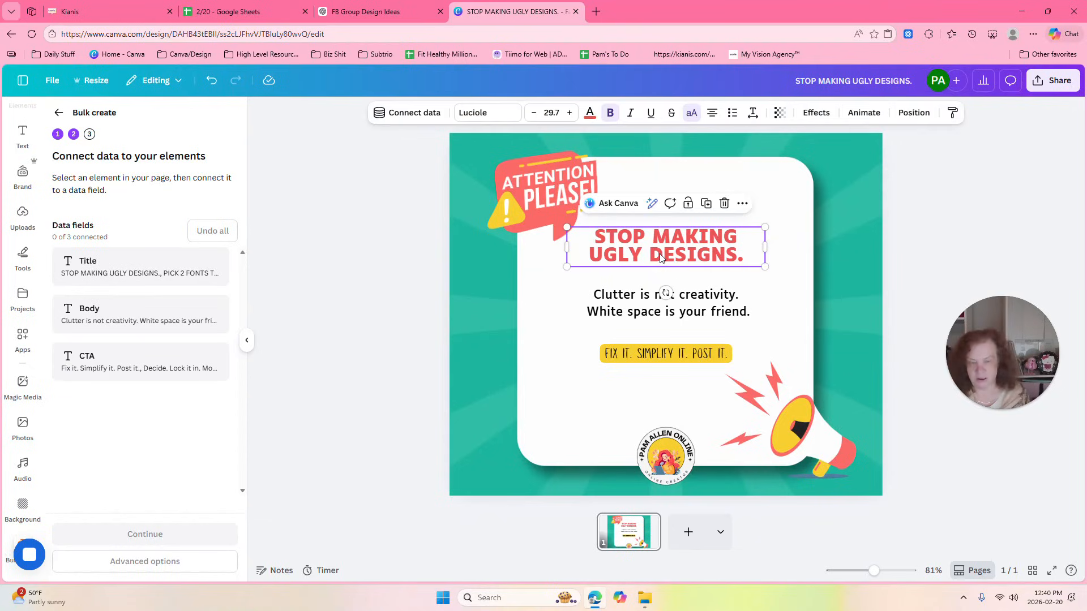
pyautogui.click(405, 112)
pyautogui.click(357, 203)
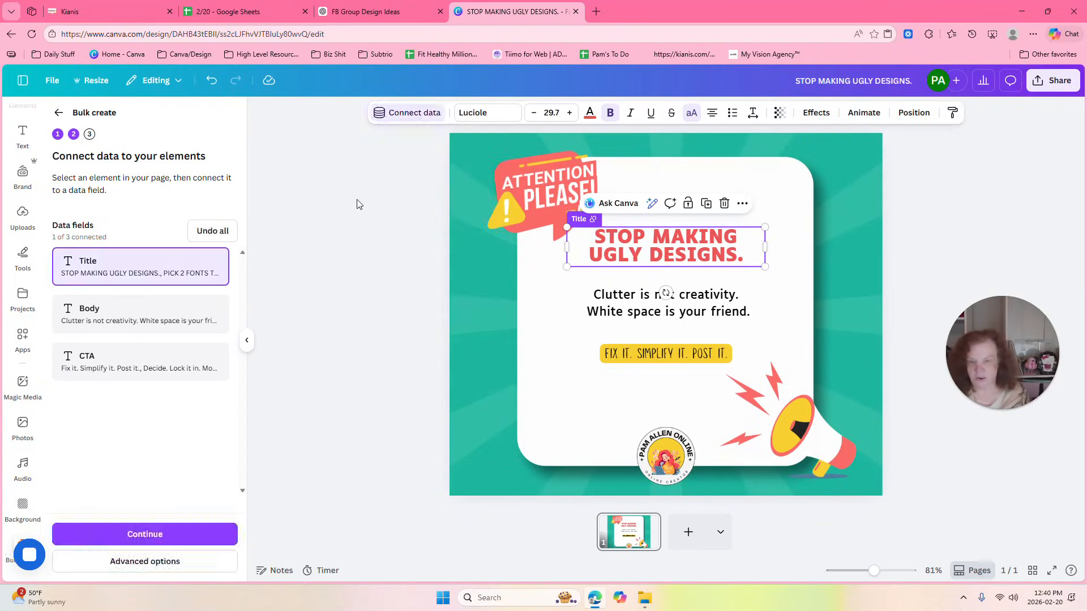
pyautogui.click(629, 301)
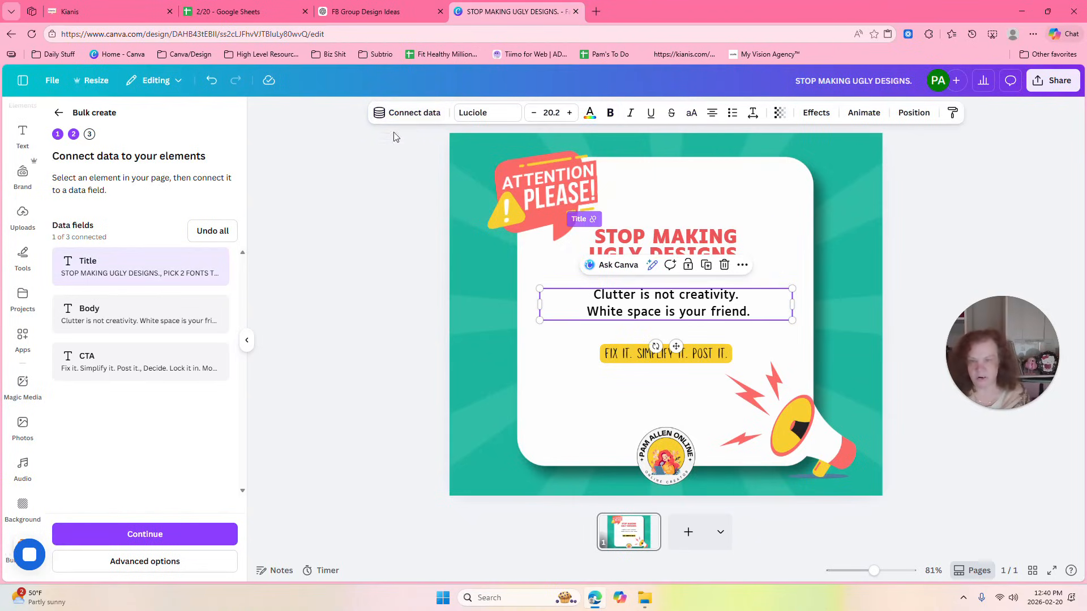
pyautogui.click(404, 113)
pyautogui.click(363, 224)
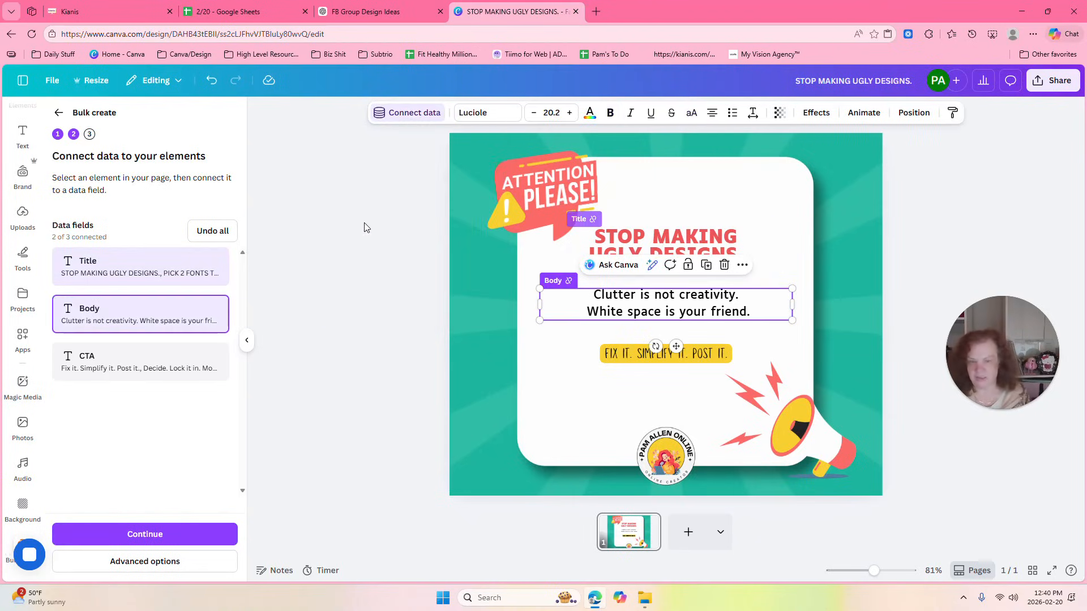
# Connect the yellow-highlighted "Fix it. Simplify it. Post it." text to the CTA field and deselect it.
pyautogui.click(650, 361)
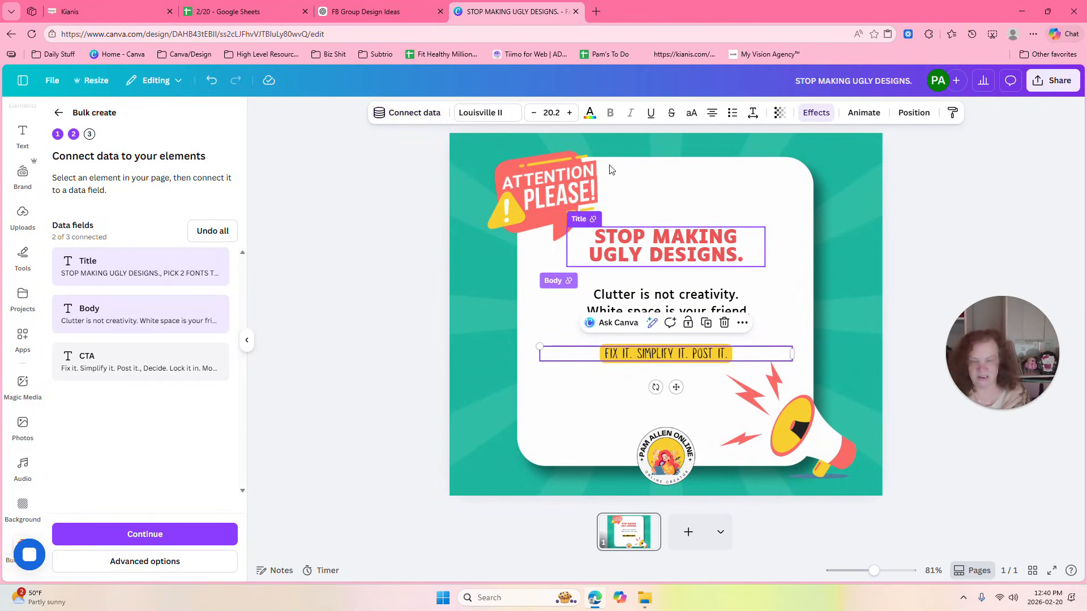
pyautogui.click(394, 115)
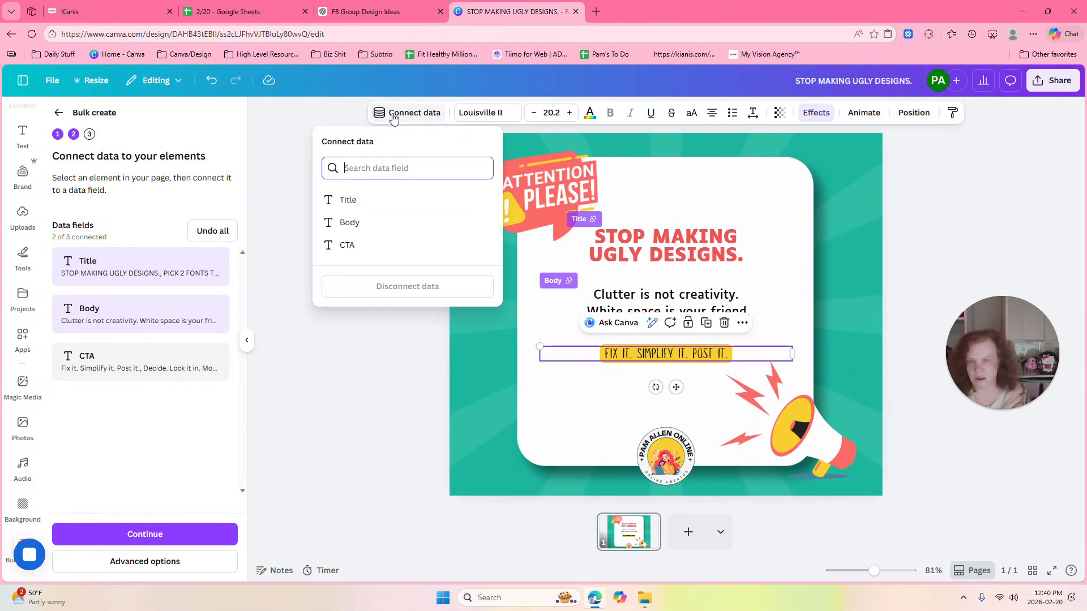
pyautogui.click(339, 246)
pyautogui.click(330, 395)
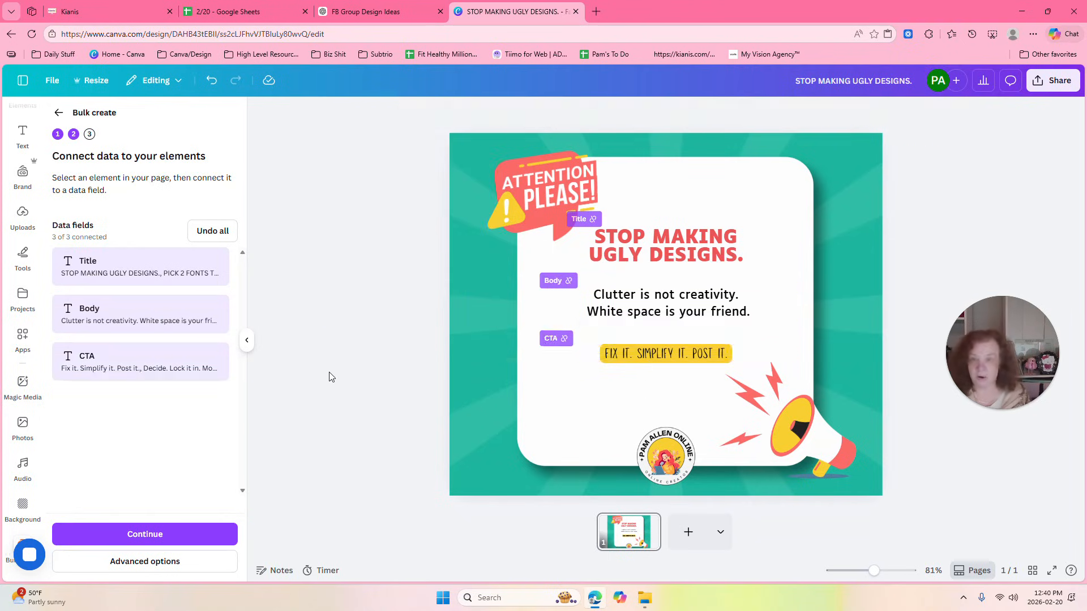
# Switch to Google Sheets and widen columns A, B and C so the longest entries fit.
pyautogui.click(240, 13)
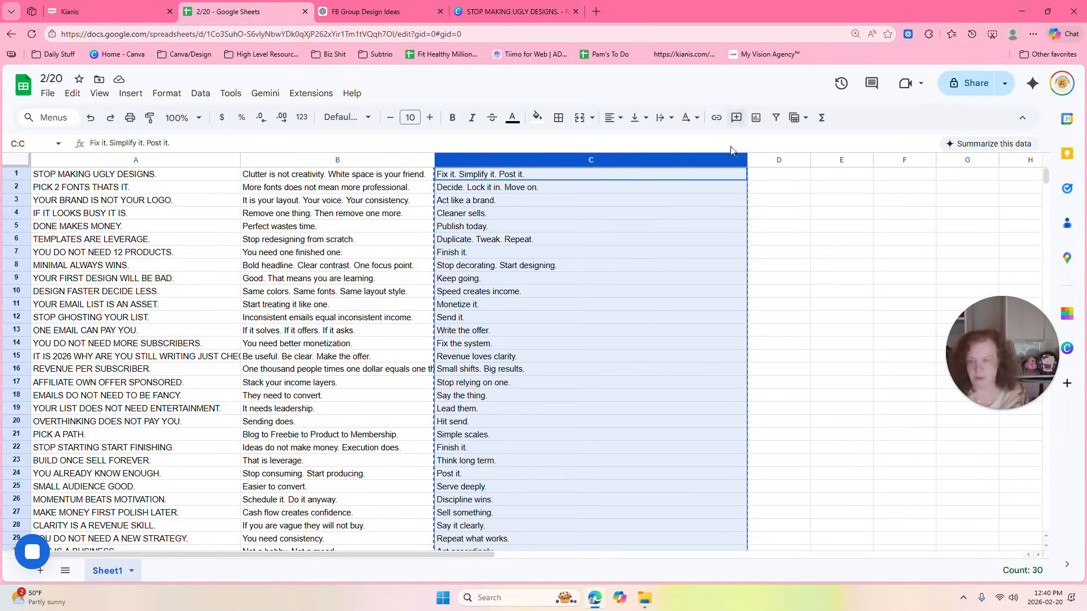
pyautogui.moveTo(240, 161); pyautogui.dragTo(338, 160)
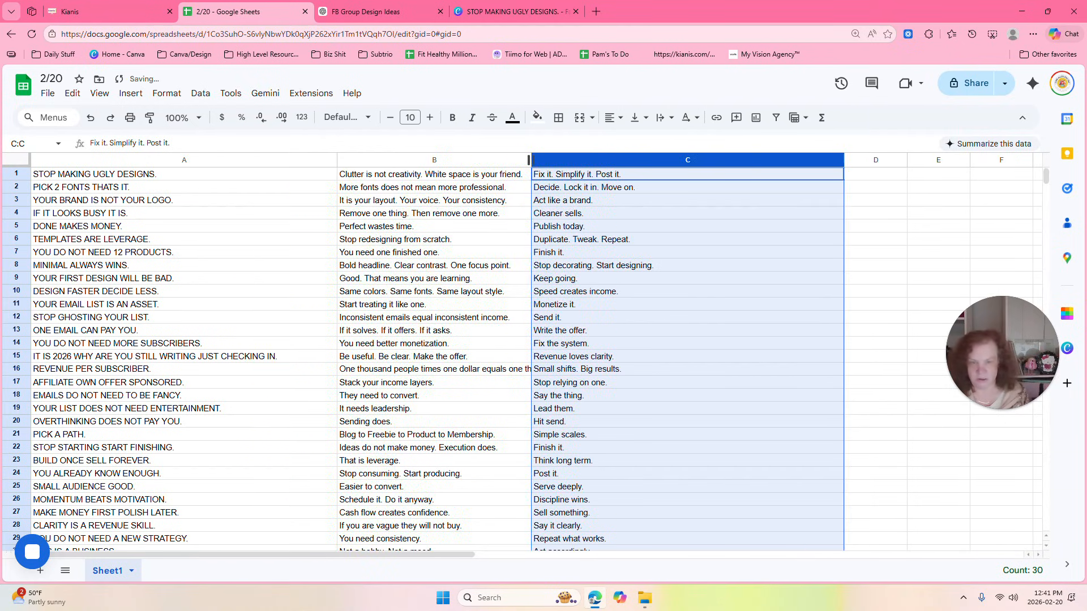
pyautogui.moveTo(529, 160); pyautogui.dragTo(594, 161)
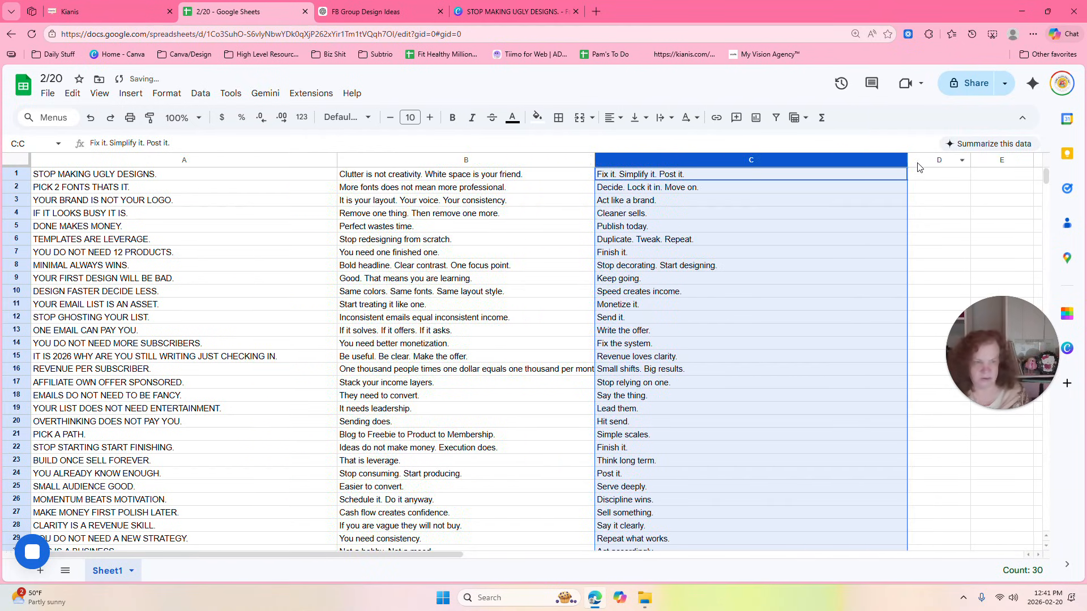
pyautogui.moveTo(907, 160); pyautogui.dragTo(988, 161)
pyautogui.moveTo(597, 162); pyautogui.dragTo(678, 160)
pyautogui.moveTo(1045, 175); pyautogui.dragTo(1050, 176)
# Copy the text of cell A15 and switch to Canva to replace the red headline with it.
pyautogui.doubleClick(270, 355)
pyautogui.moveTo(270, 355); pyautogui.dragTo(32, 362)
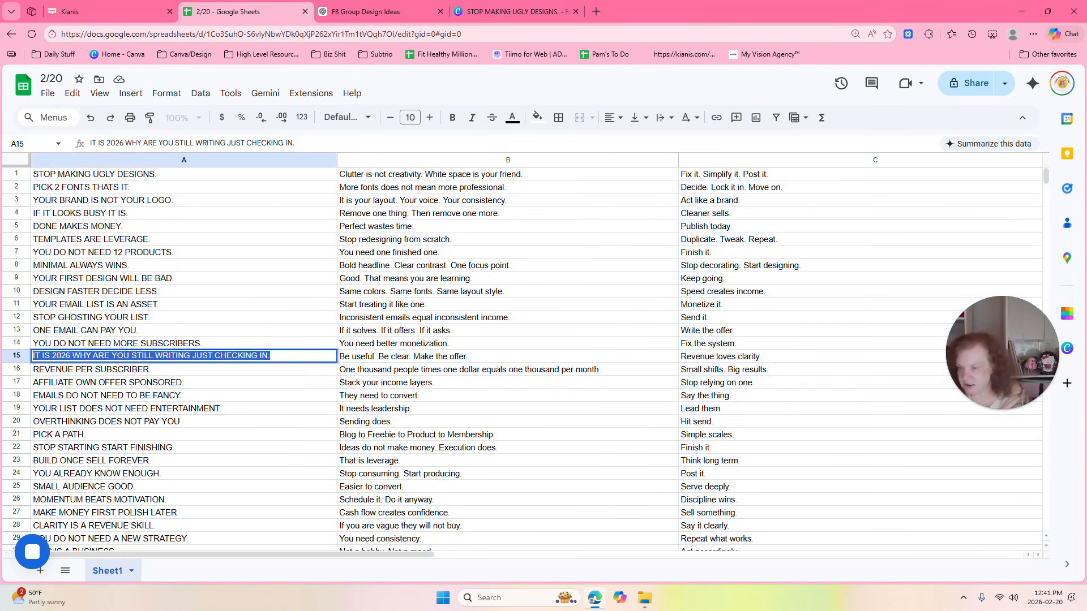
pyautogui.rightClick(61, 357)
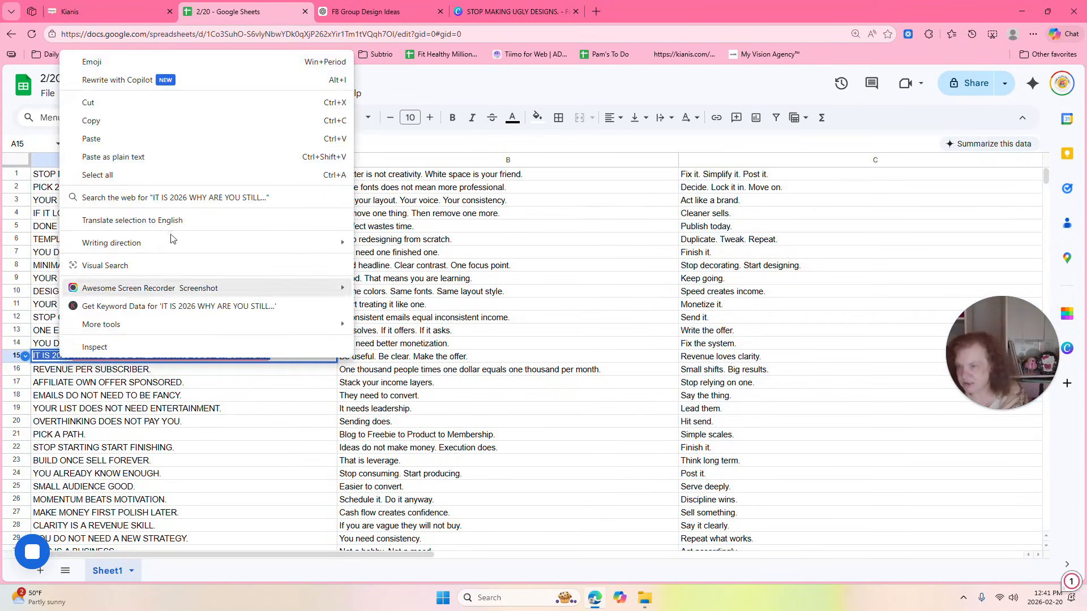
pyautogui.click(108, 122)
pyautogui.click(504, 12)
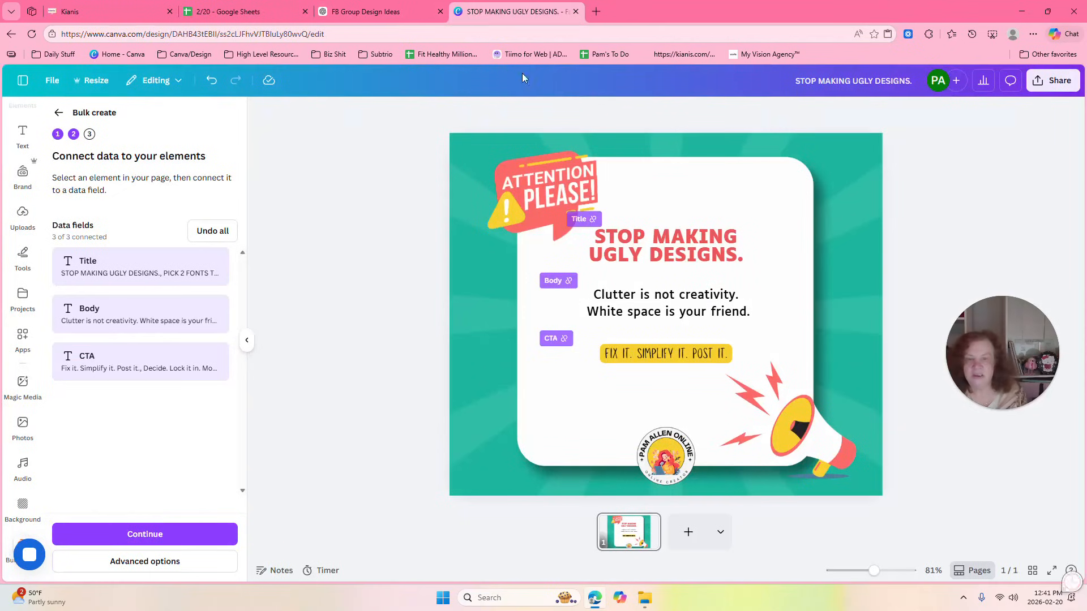
pyautogui.click(700, 257)
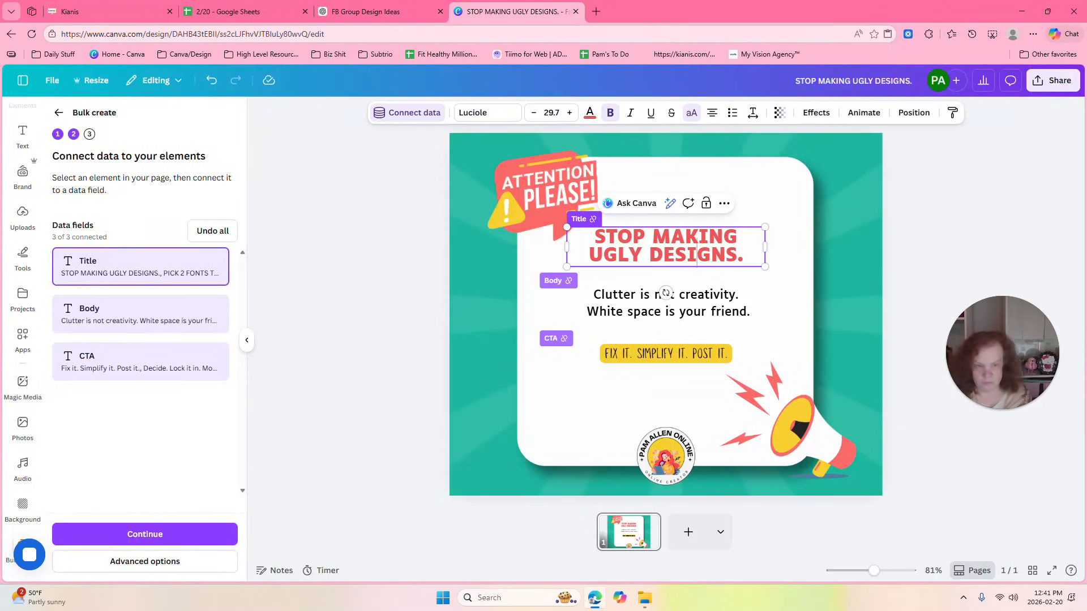
pyautogui.moveTo(745, 258); pyautogui.dragTo(559, 235)
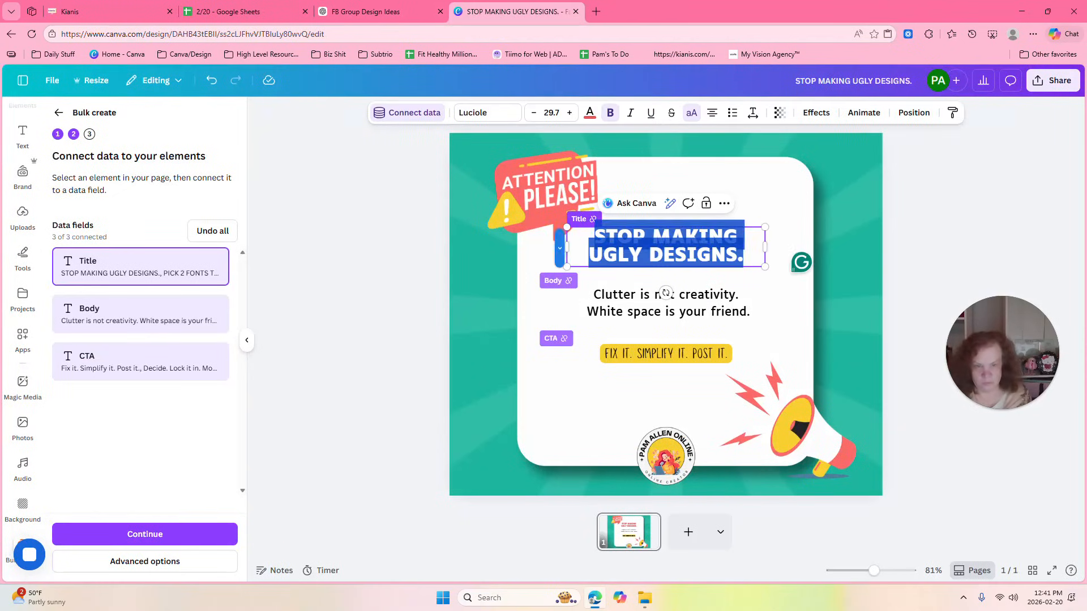
pyautogui.hotkey('ctrl', 'v')
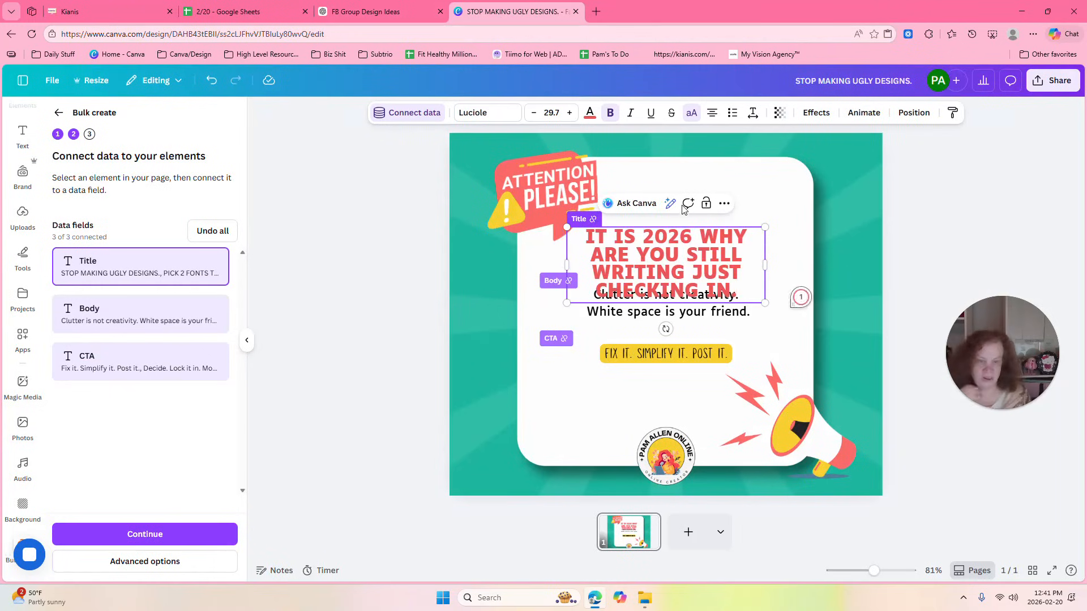
# Widen the headline's text box to three lines of text and position it above the body text, shifted away from the "Attention Please!" badge.
pyautogui.moveTo(707, 232); pyautogui.dragTo(708, 209)
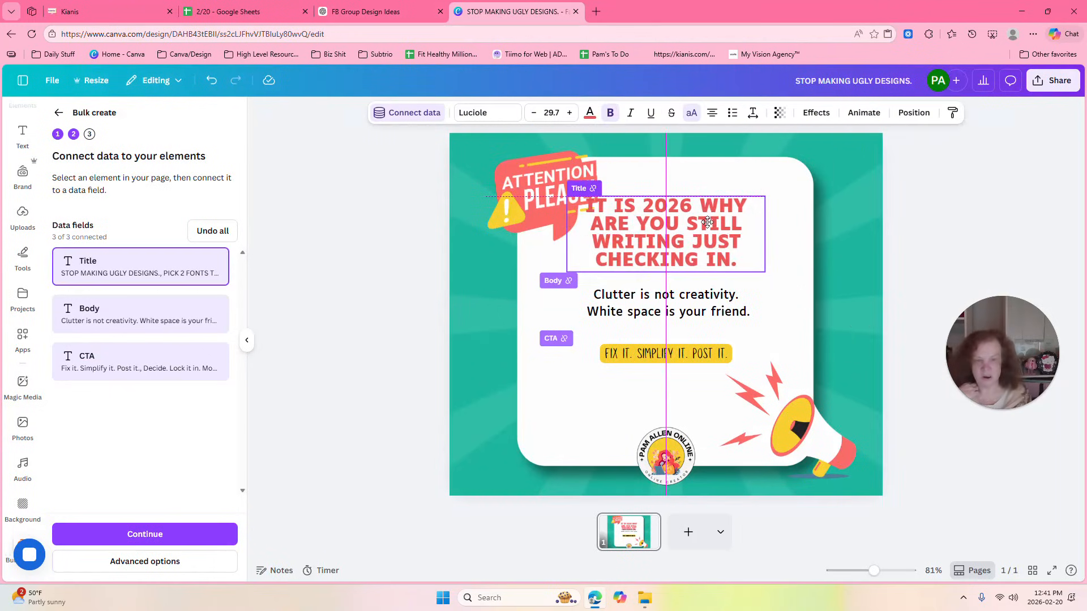
pyautogui.moveTo(771, 238); pyautogui.dragTo(798, 236)
pyautogui.moveTo(679, 233)
pyautogui.mouseDown()
pyautogui.moveTo(679, 246)
pyautogui.moveTo(670, 241)
pyautogui.mouseUp()
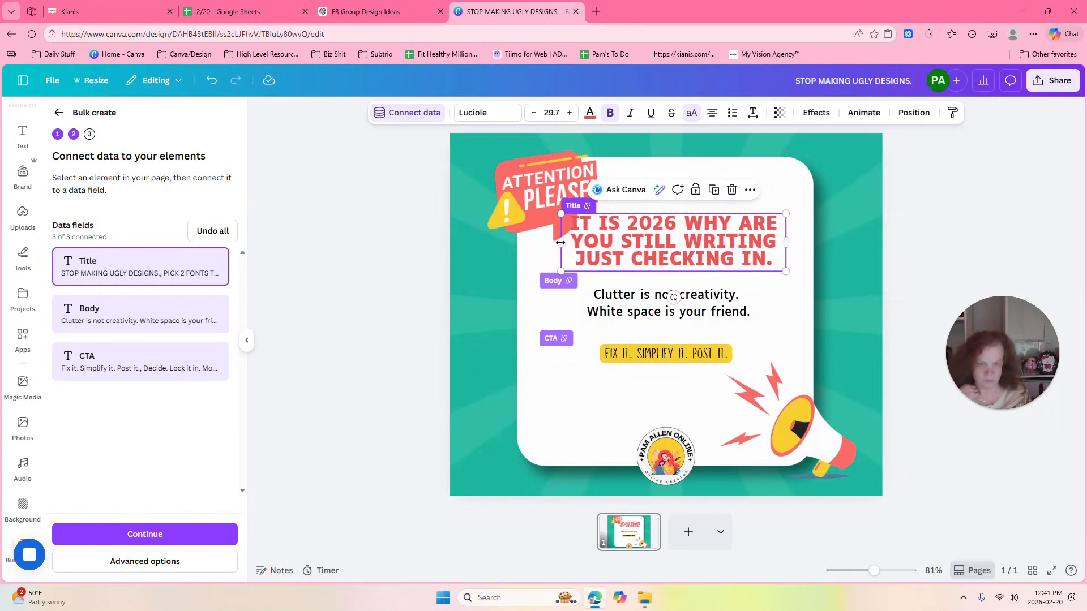
pyautogui.moveTo(560, 242)
pyautogui.mouseDown()
pyautogui.moveTo(583, 242)
pyautogui.moveTo(560, 243)
pyautogui.mouseUp()
pyautogui.moveTo(645, 242); pyautogui.dragTo(655, 241)
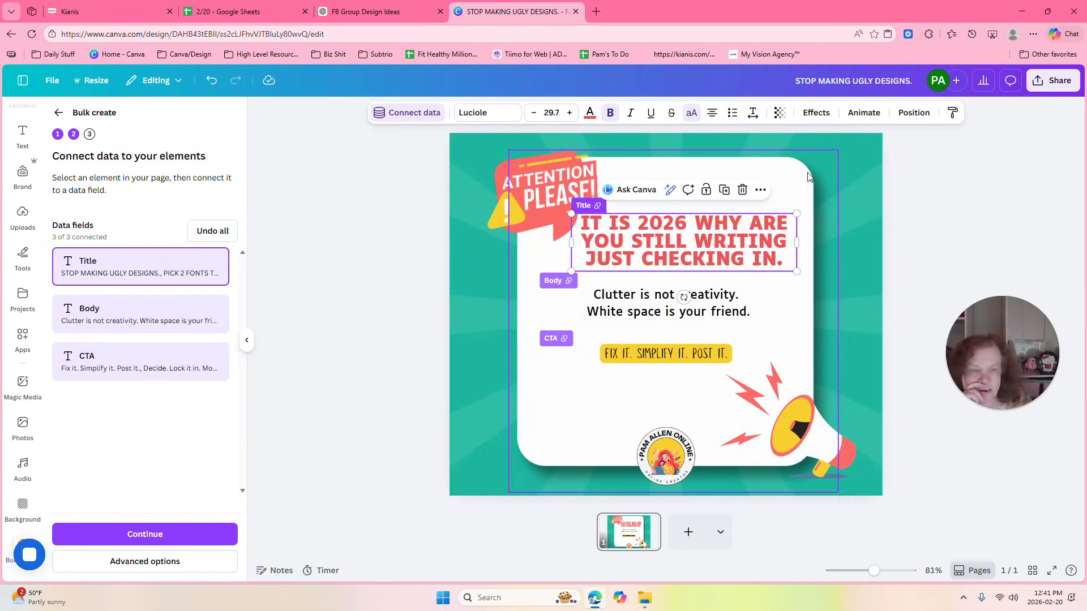
pyautogui.click(847, 170)
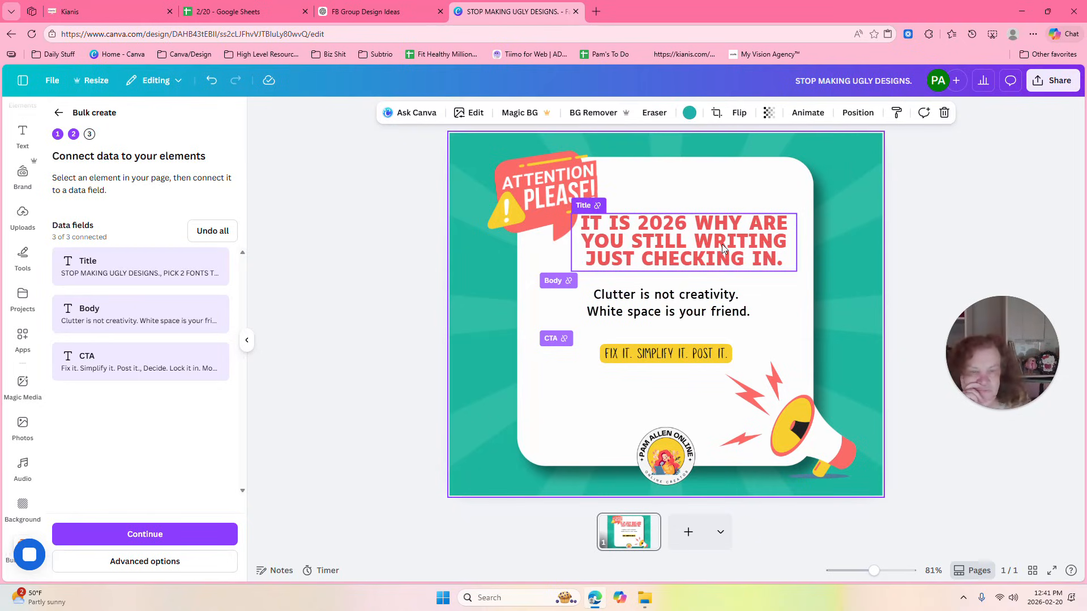
# Switch to Google Sheets and copy the full text of cell B16, "One thousand people times one dollar equals one thousand per month.".
pyautogui.click(360, 8)
pyautogui.click(230, 11)
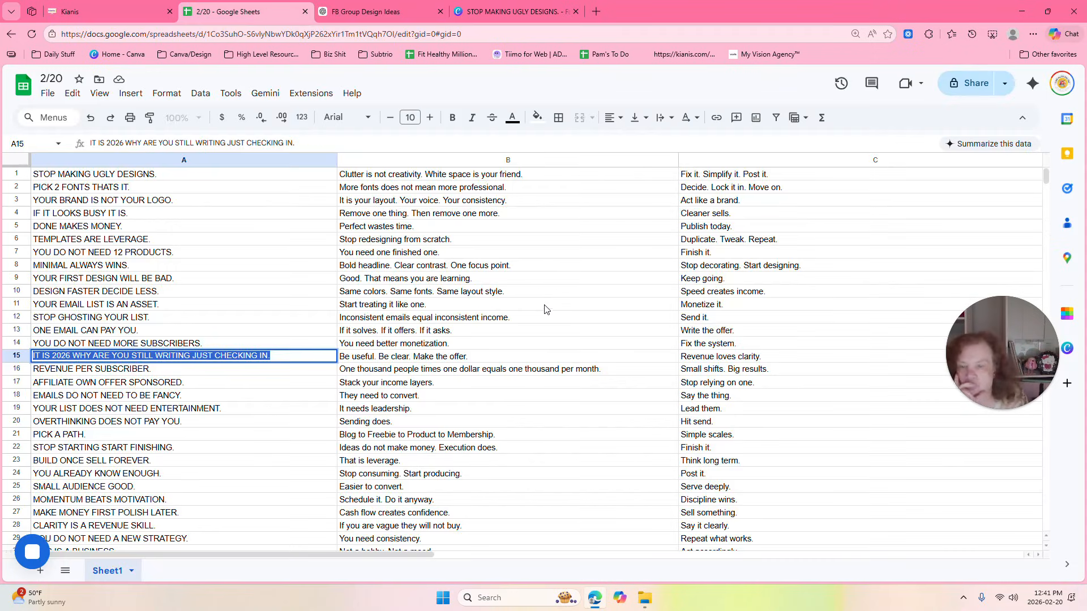
pyautogui.click(607, 371)
pyautogui.doubleClick(606, 371)
pyautogui.moveTo(607, 370); pyautogui.dragTo(334, 365)
pyautogui.rightClick(361, 368)
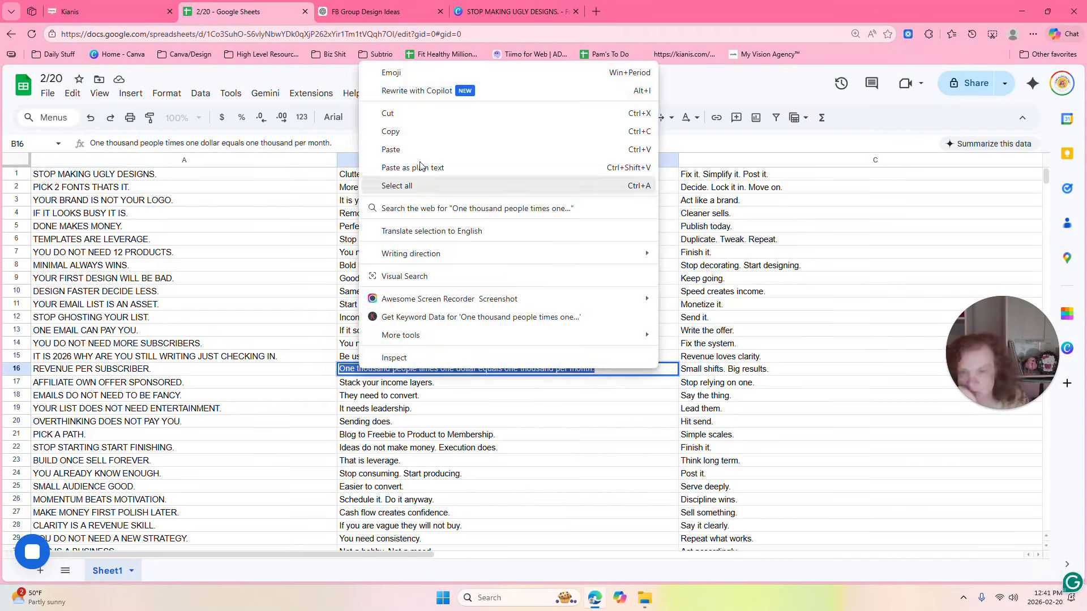
pyautogui.click(401, 131)
# Switch to Canva and replace the black body text with the copied sentence.
pyautogui.click(515, 12)
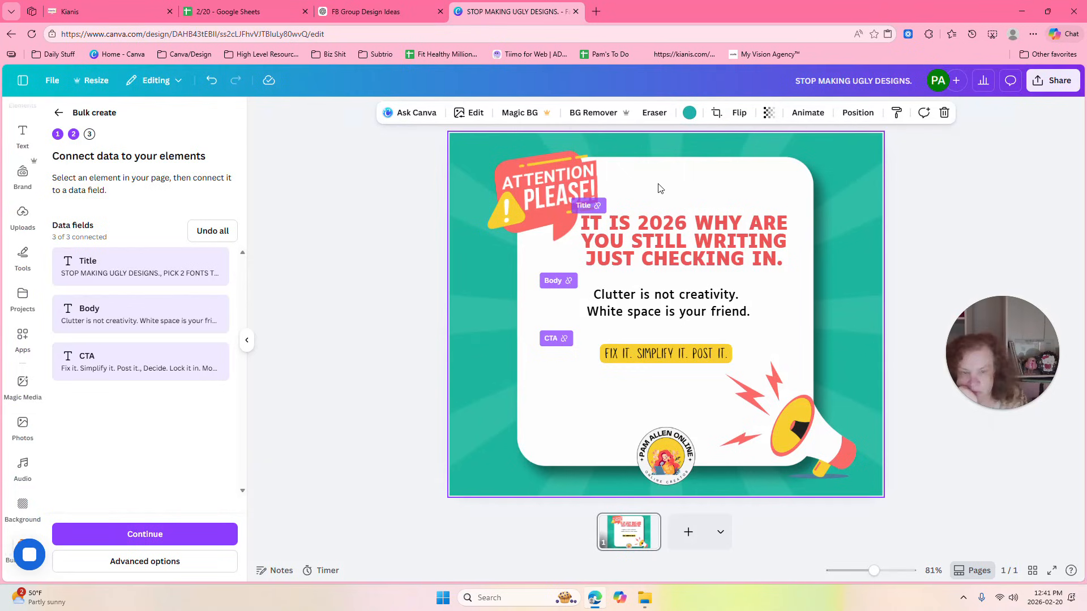
pyautogui.click(636, 312)
pyautogui.click(637, 312)
pyautogui.moveTo(750, 311); pyautogui.dragTo(592, 294)
pyautogui.hotkey('ctrl', 'v')
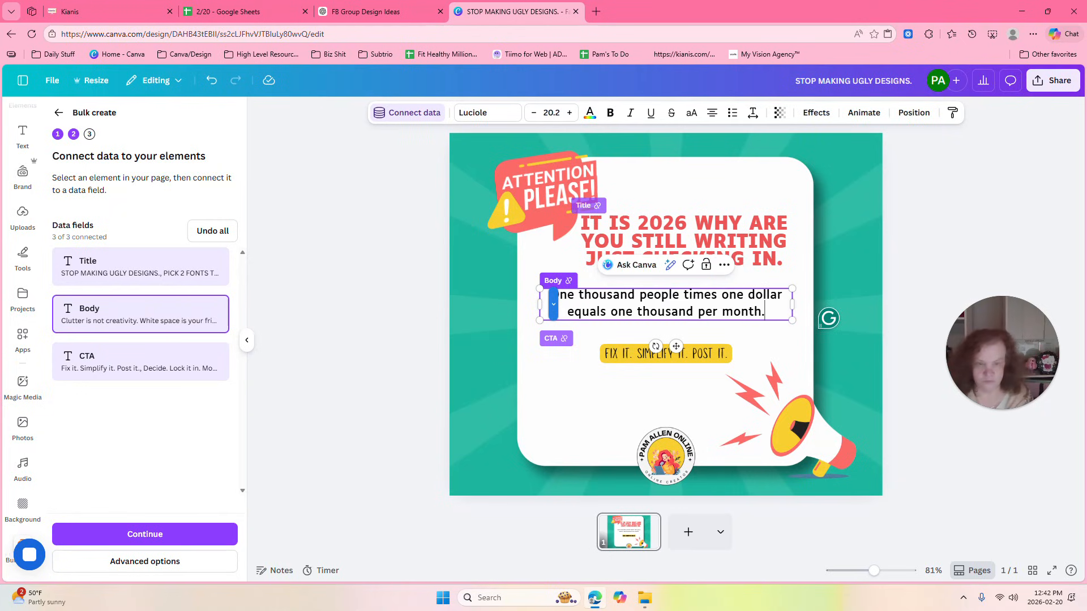
# Switch to Google Sheets, check column C for its longest entry and copy "Stop decorating. Start designing." from cell C8.
pyautogui.click(384, 9)
pyautogui.click(198, 8)
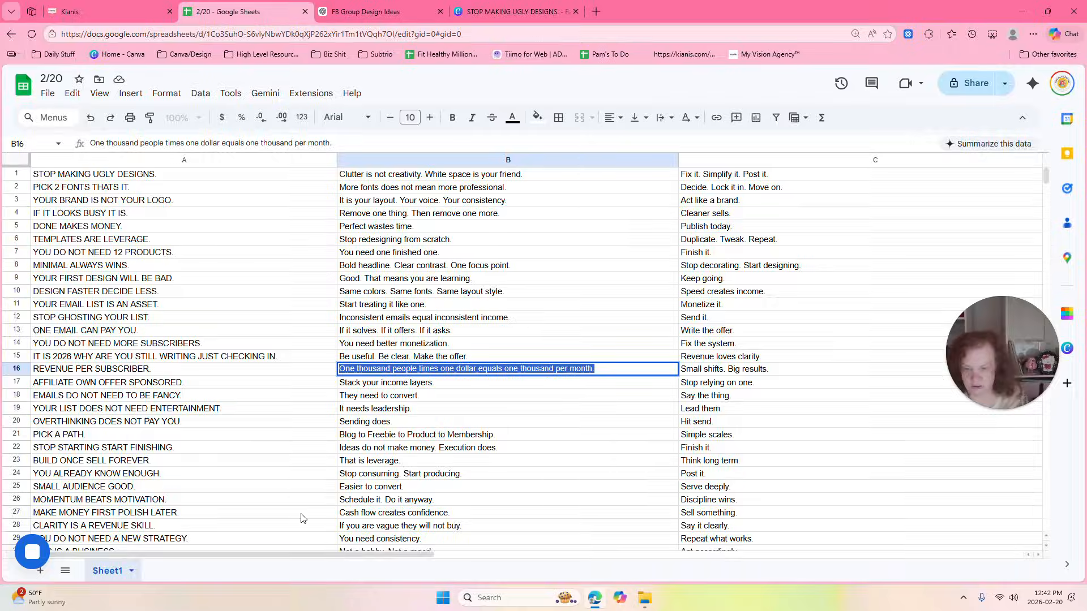
pyautogui.moveTo(295, 557); pyautogui.dragTo(343, 561)
pyautogui.hscroll(-2, 384, 566)
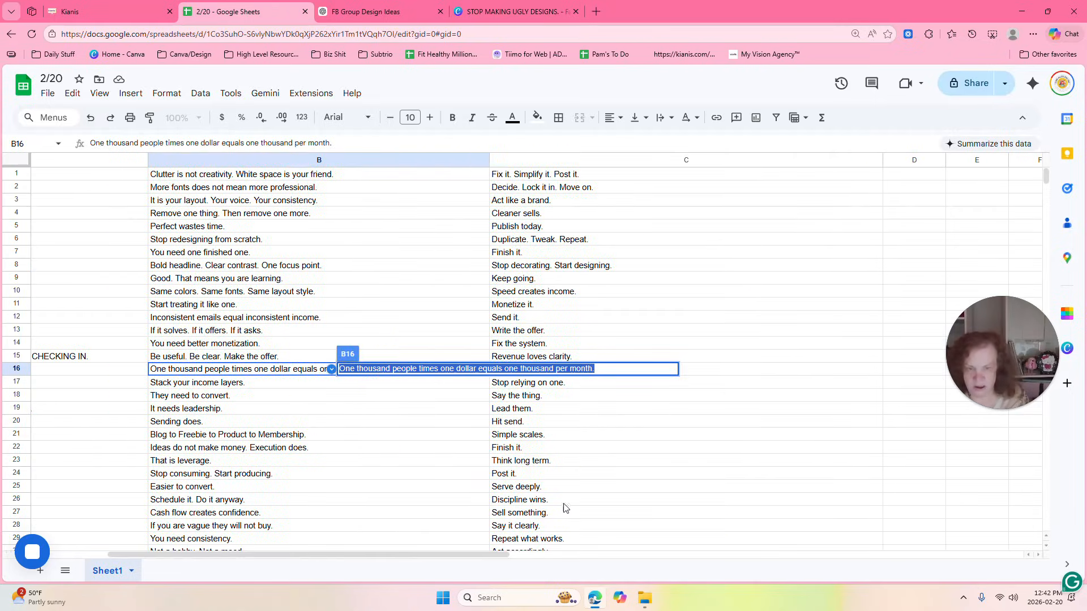
pyautogui.click(593, 500)
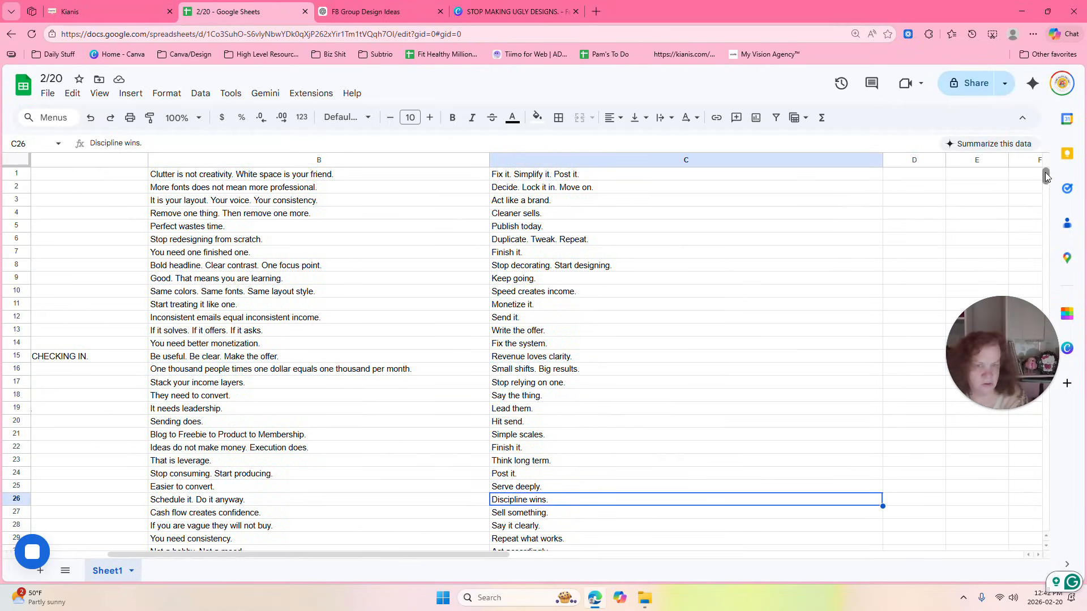
pyautogui.scroll(-4, 1047, 175)
pyautogui.scroll(4, 1047, 175)
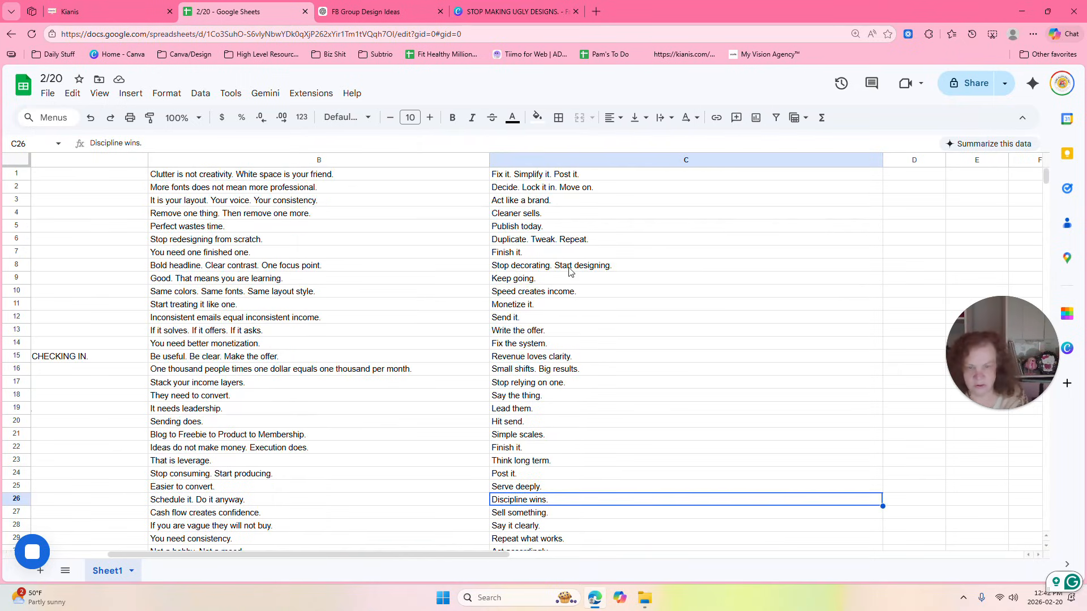
pyautogui.doubleClick(615, 266)
pyautogui.moveTo(614, 266); pyautogui.dragTo(519, 266)
pyautogui.rightClick(491, 267)
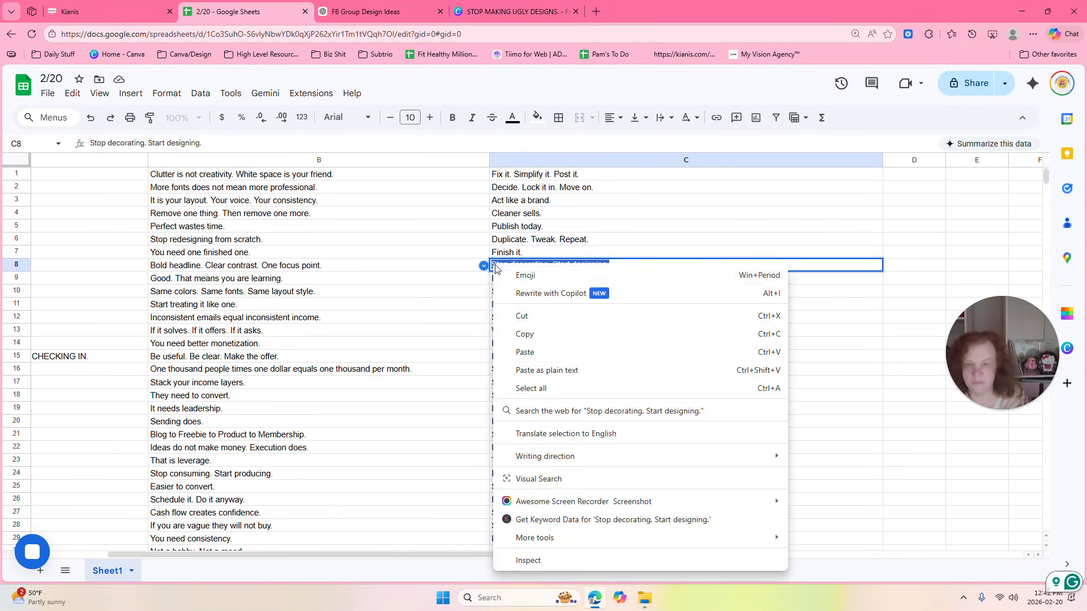
pyautogui.click(537, 336)
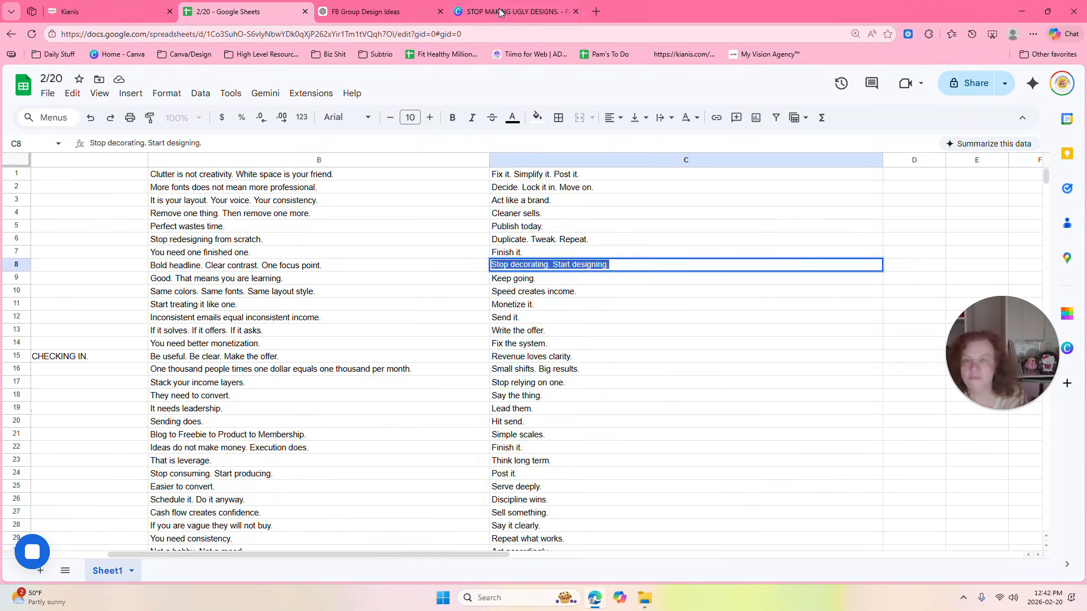
# Switch to Canva and replace the yellow-highlighted CTA text with the copied line.
pyautogui.click(512, 12)
pyautogui.click(624, 354)
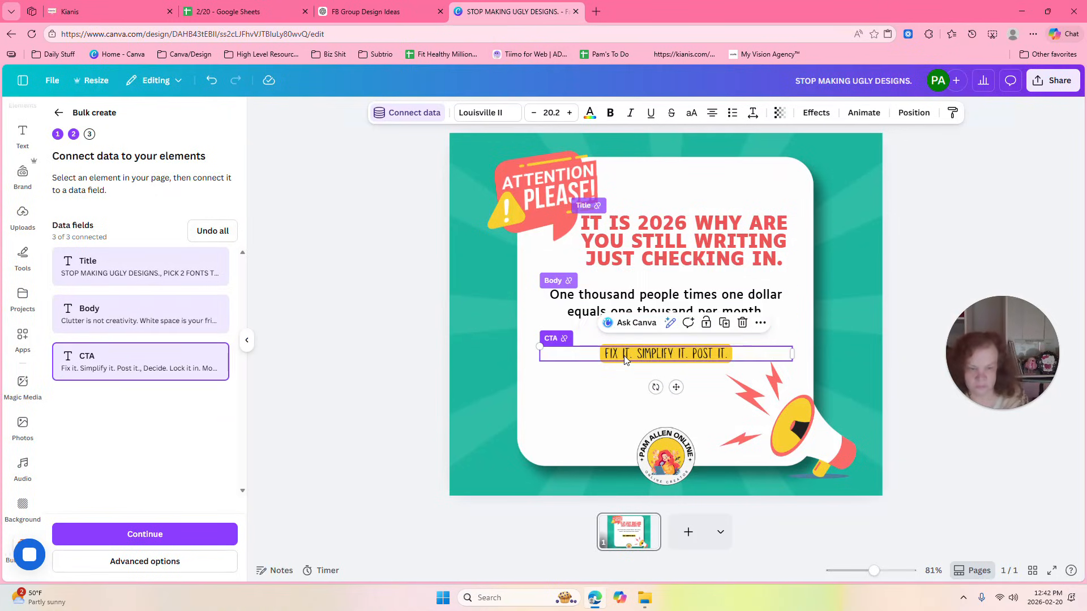
pyautogui.moveTo(604, 353); pyautogui.dragTo(724, 353)
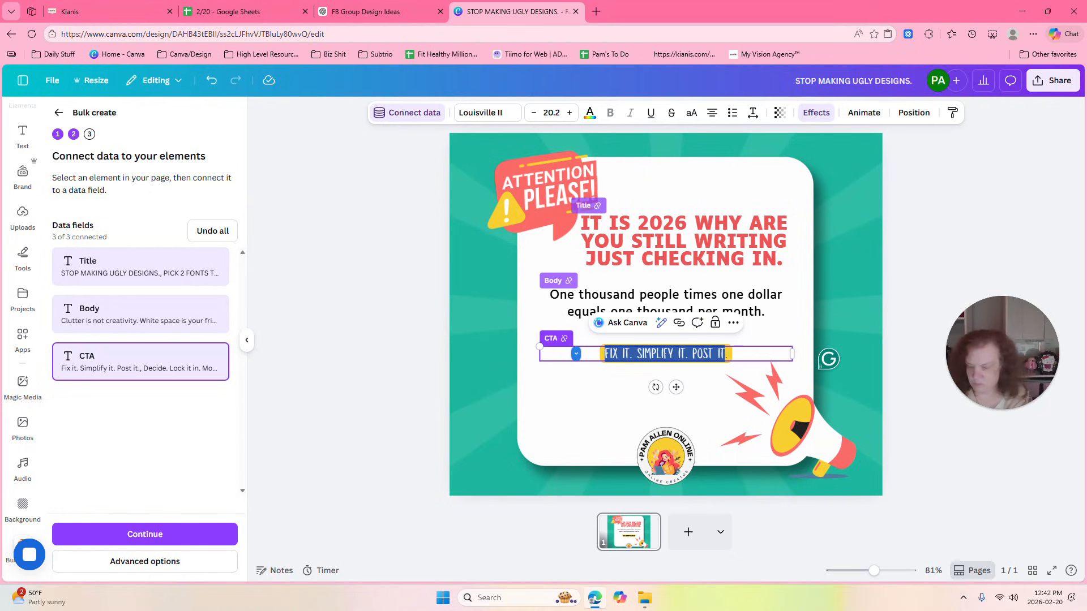
pyautogui.hotkey('ctrl', 'v')
# Set the headline's font size to 28 and deselect it, leaving the background image uncropped.
pyautogui.click(677, 219)
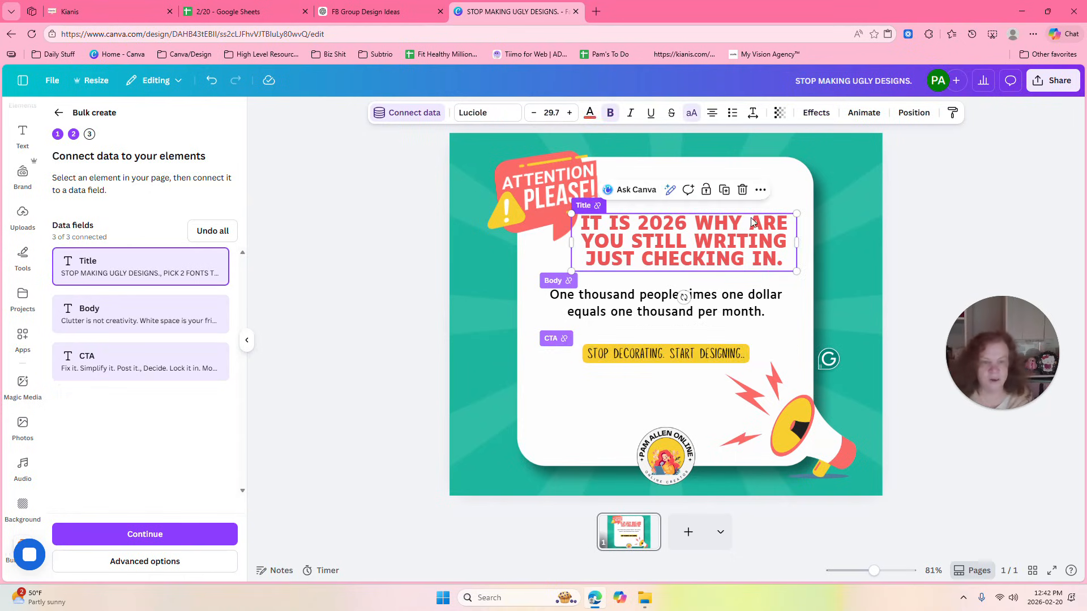
pyautogui.click(534, 113)
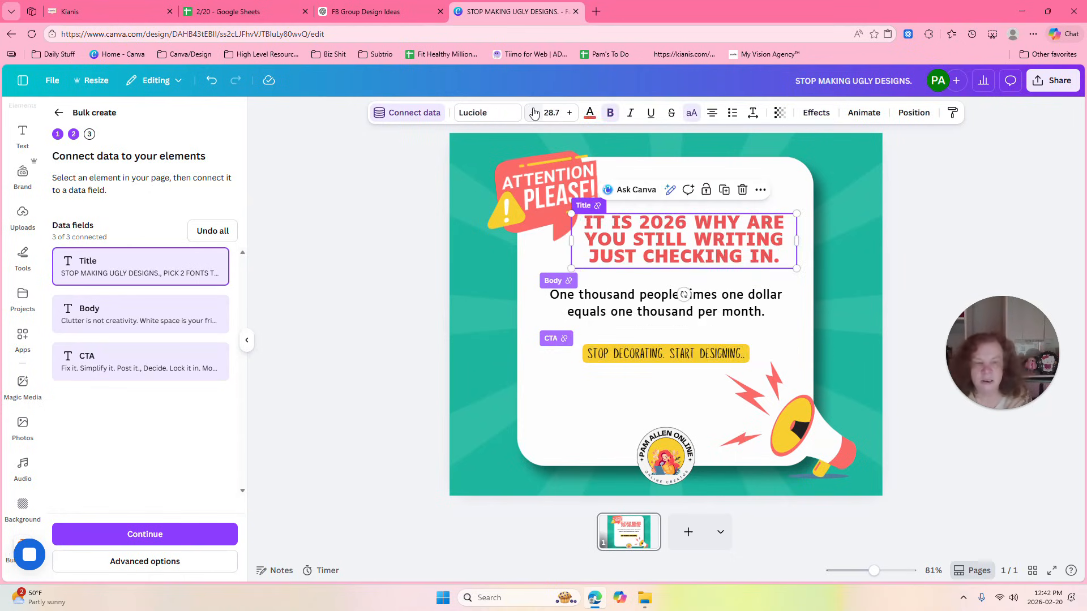
pyautogui.click(570, 113)
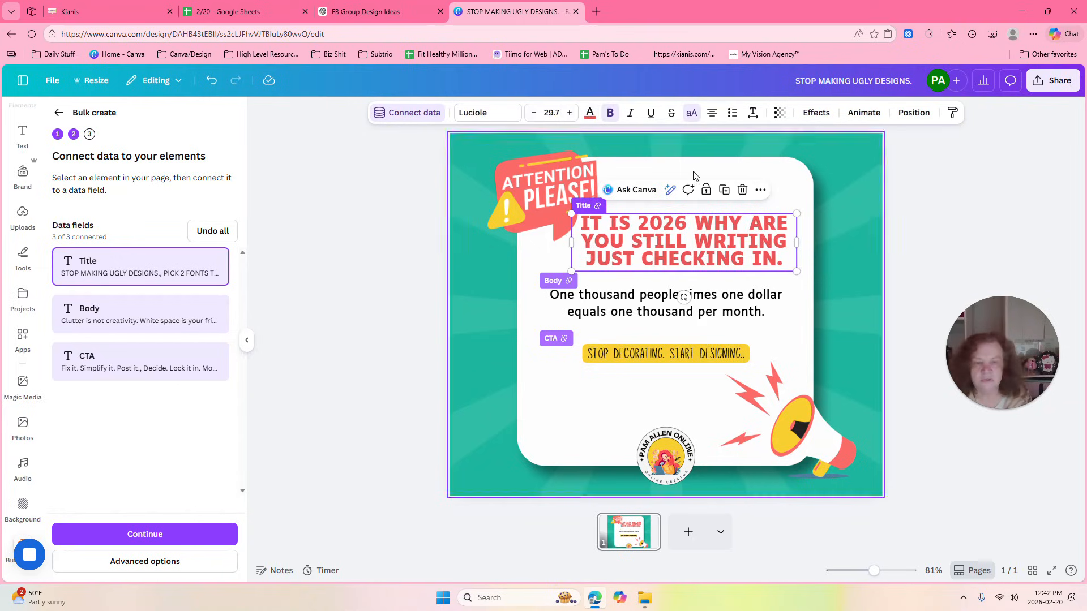
pyautogui.click(570, 112)
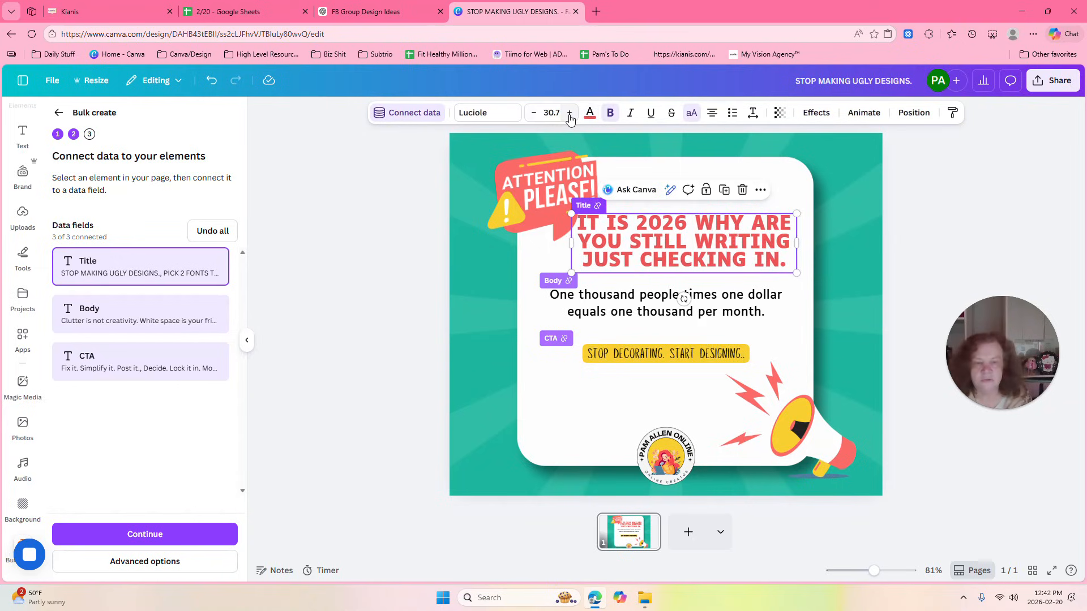
pyautogui.click(551, 112)
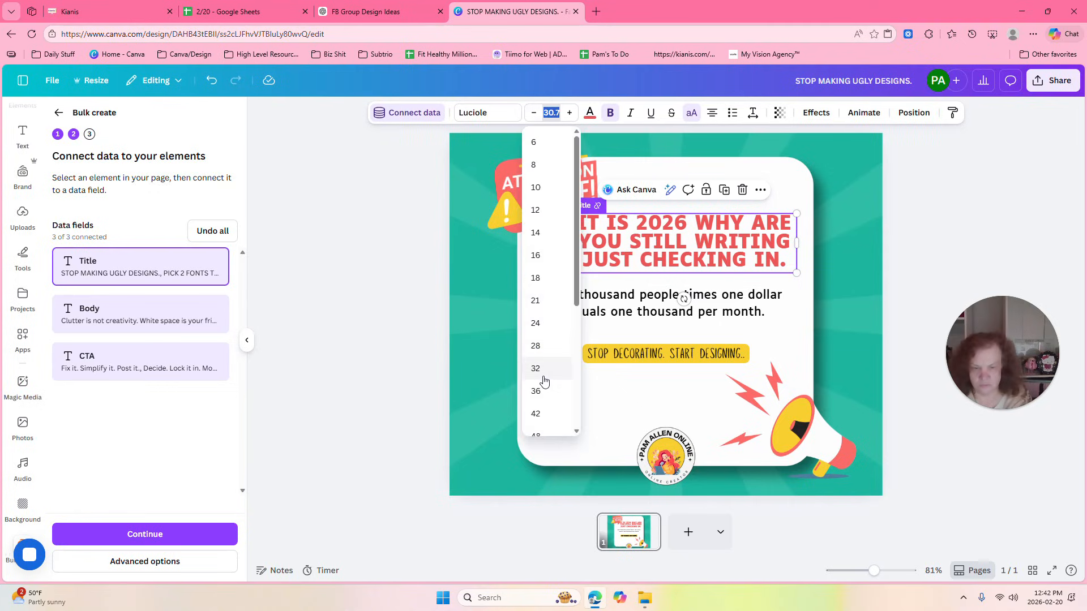
pyautogui.click(535, 346)
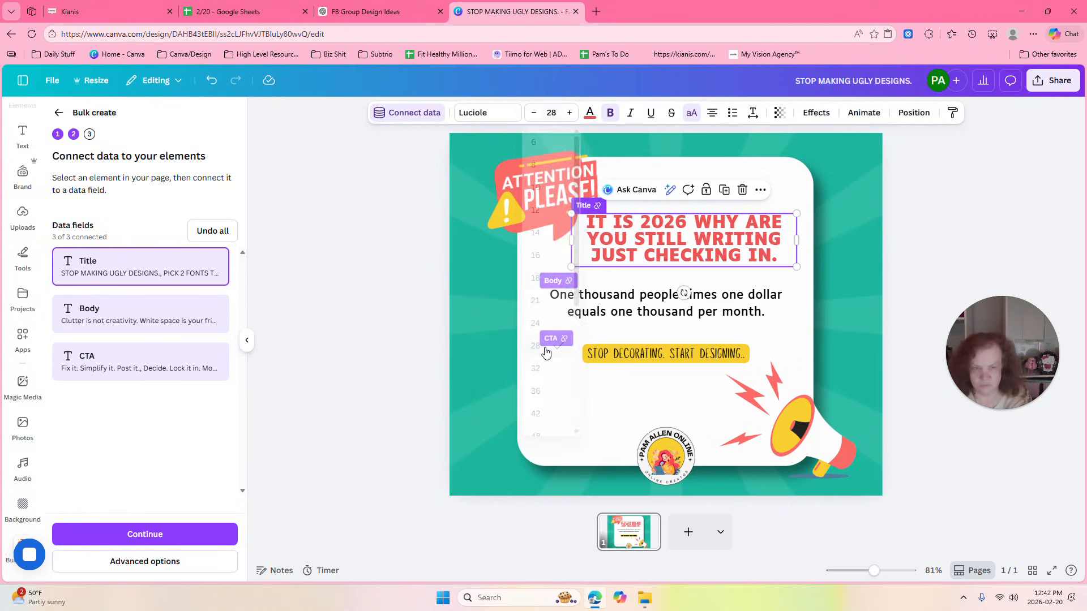
pyautogui.click(840, 164)
pyautogui.doubleClick(835, 161)
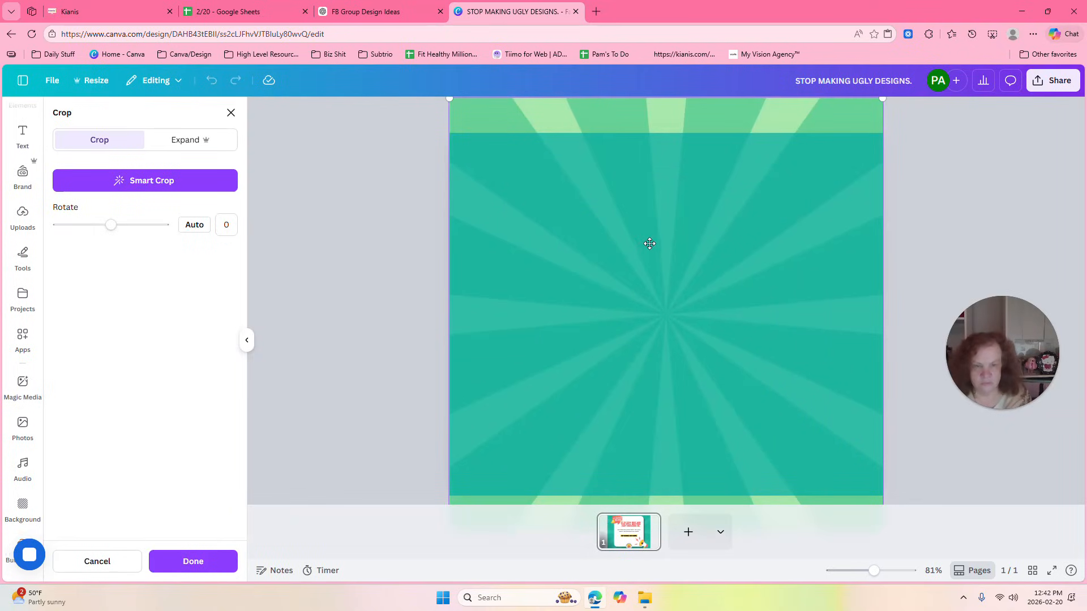
pyautogui.click(910, 165)
# Nudge the headline slightly down, recolor it with the slate blue document color, and deselect it.
pyautogui.click(689, 236)
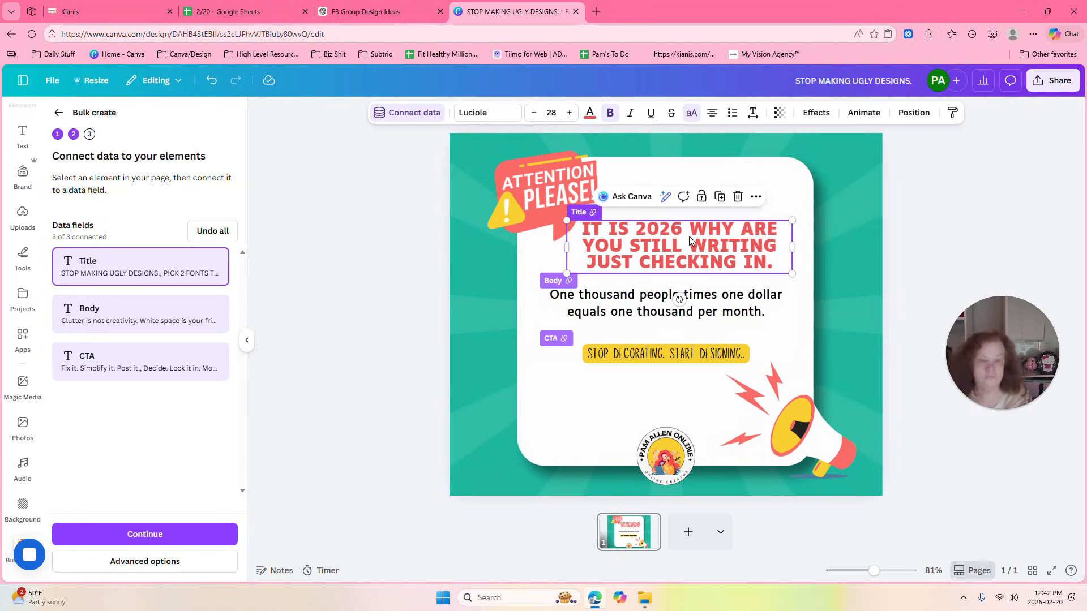
pyautogui.click(589, 113)
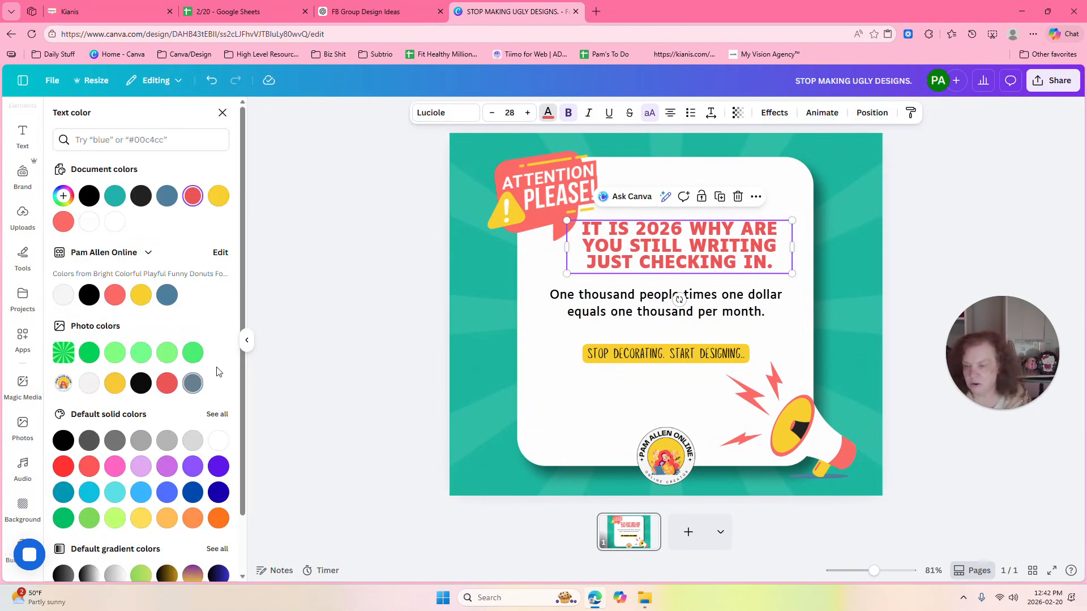
pyautogui.click(114, 196)
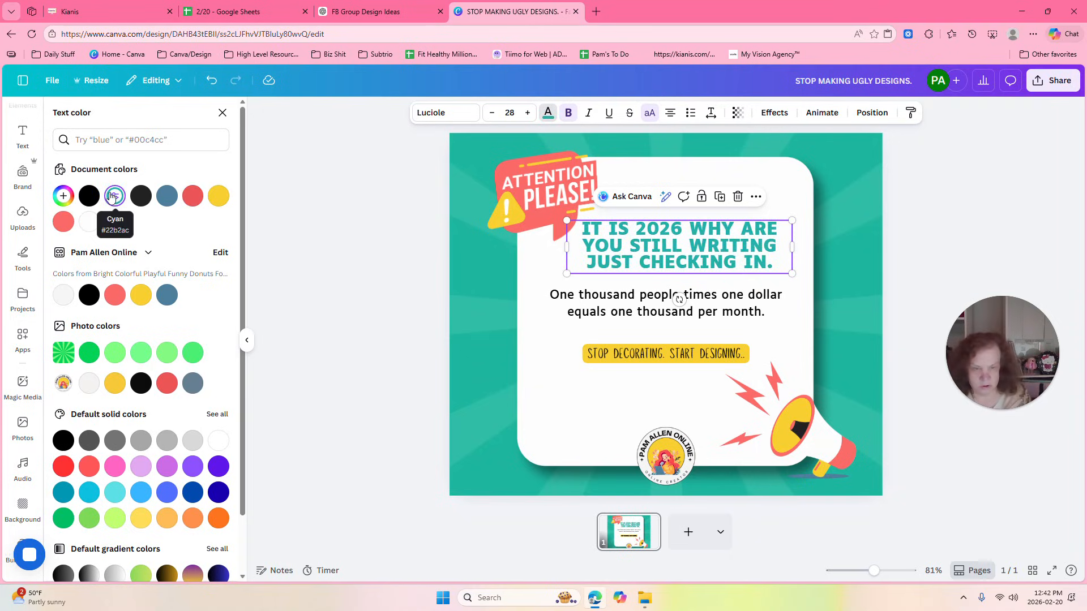
pyautogui.click(166, 196)
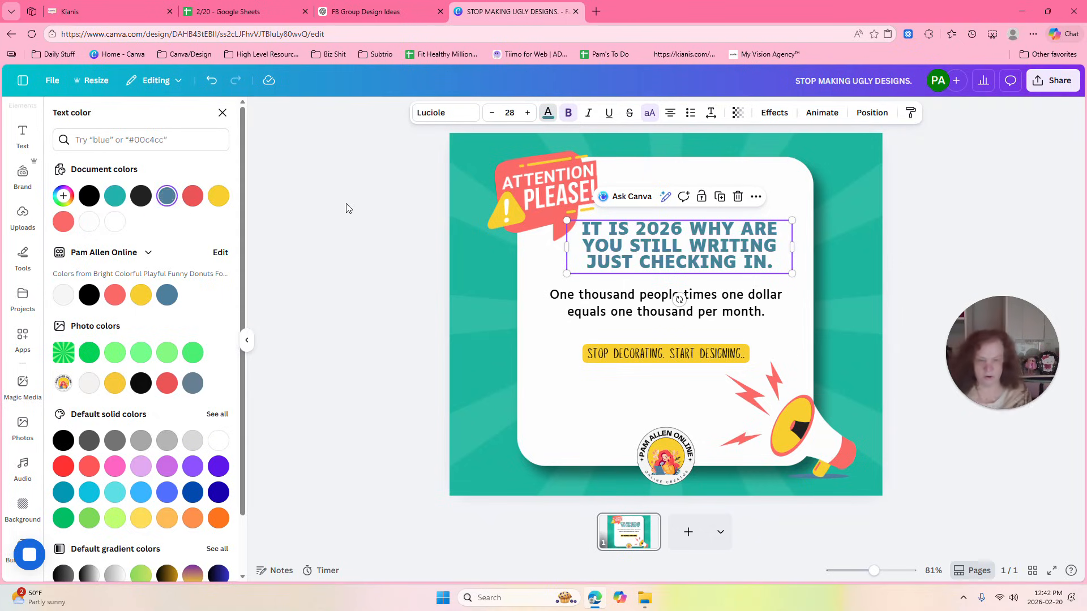
pyautogui.click(870, 187)
# Nudge the headline slightly left and the body text slightly right and down to center them on the white card.
pyautogui.moveTo(737, 243); pyautogui.dragTo(731, 237)
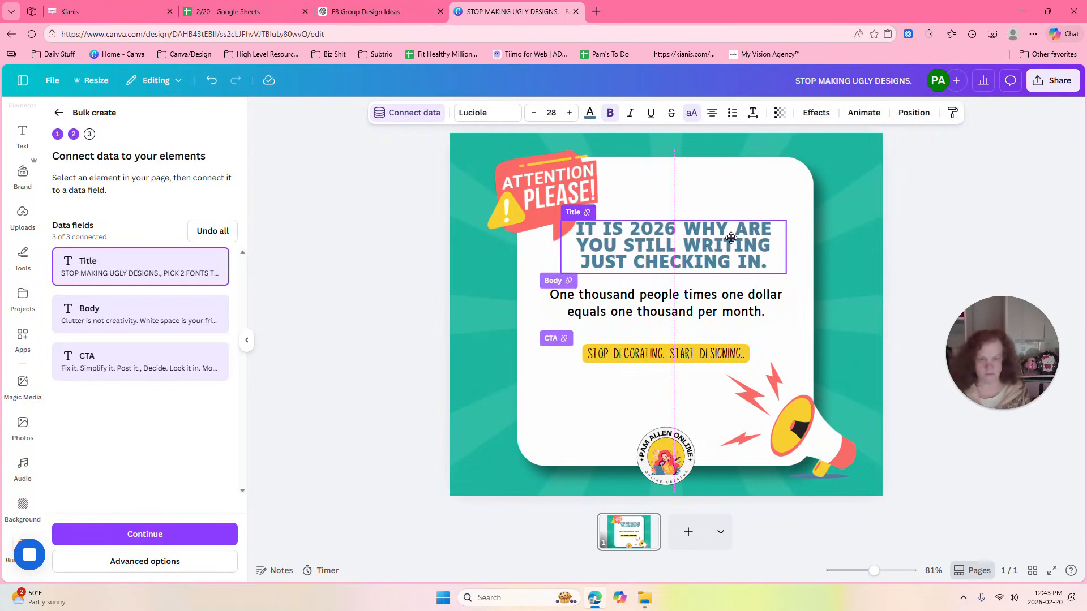
pyautogui.moveTo(727, 294); pyautogui.dragTo(729, 295)
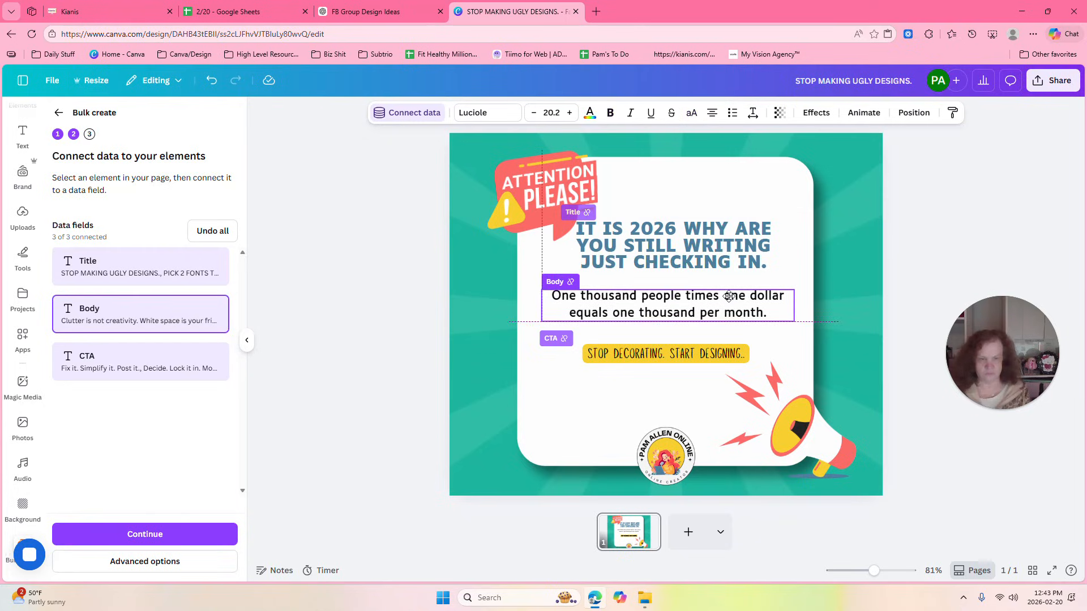
pyautogui.click(873, 230)
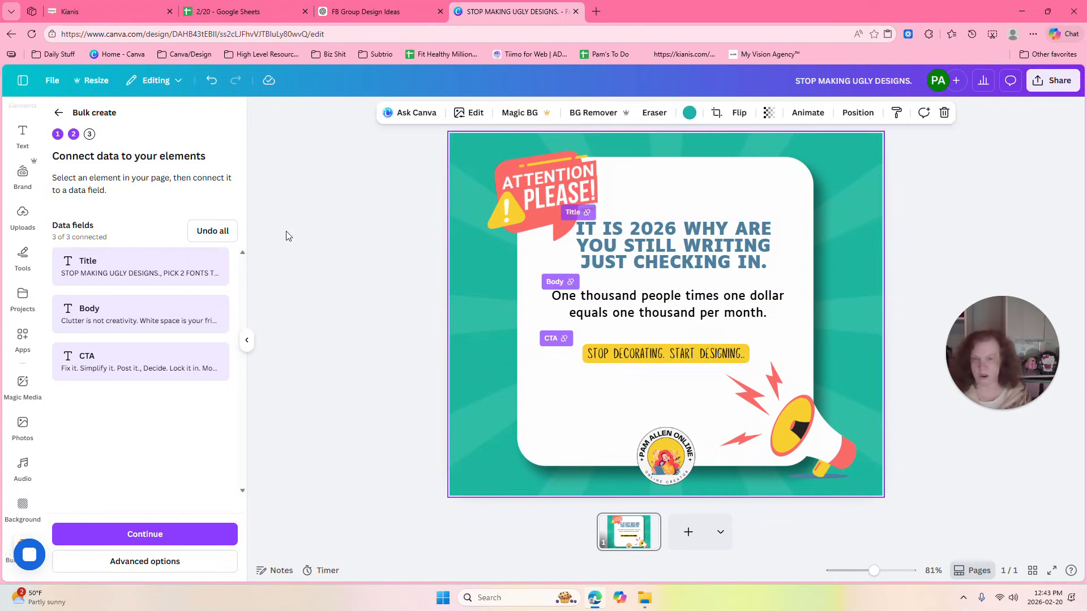
# Apply all the data rows to create the 30 designs and open the resulting bulk design.
pyautogui.click(143, 536)
pyautogui.click(164, 563)
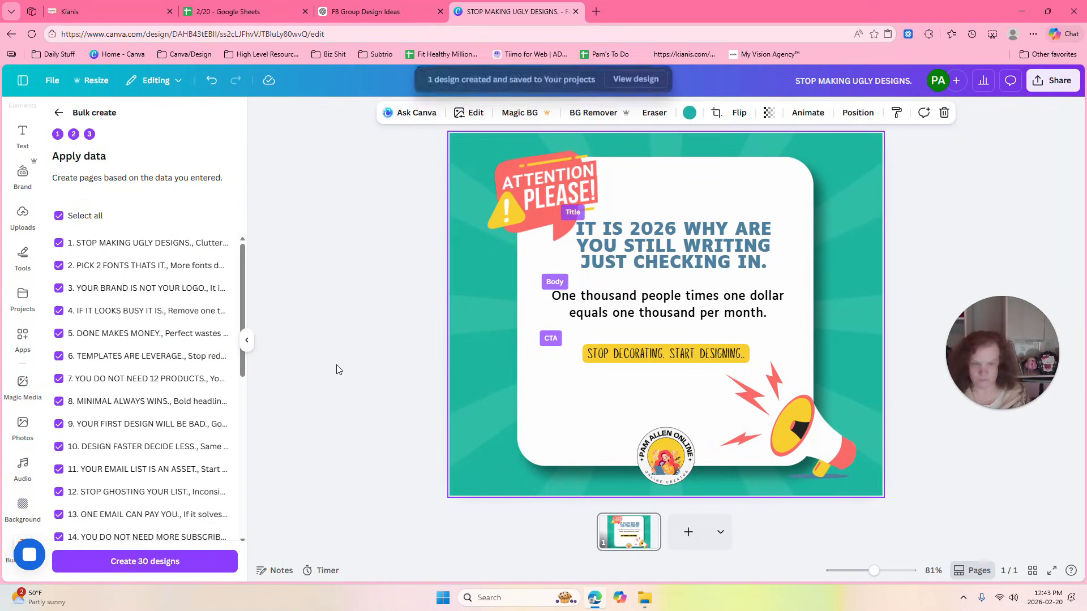
pyautogui.click(636, 80)
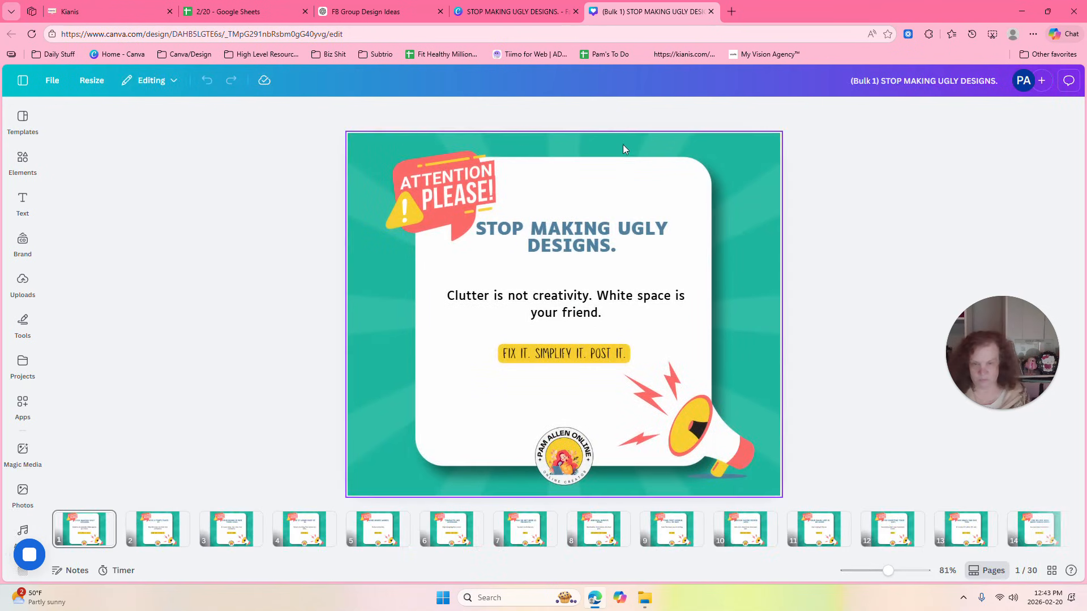
# Check pages 2 to 5 and move page 5's "DONE MAKES MONEY." headline down closer to the body text.
pyautogui.click(154, 528)
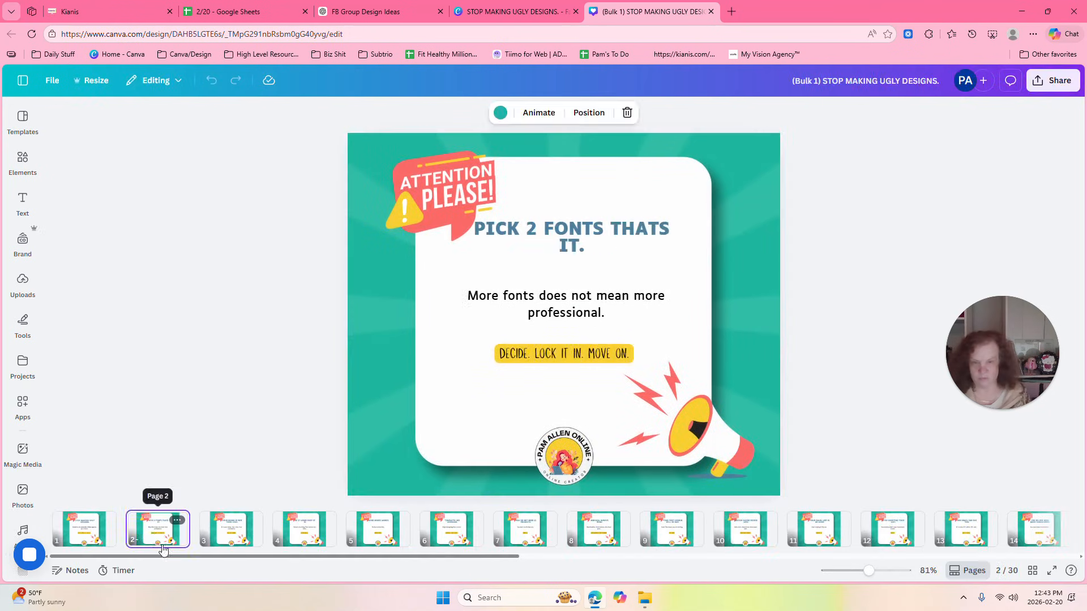
pyautogui.click(229, 539)
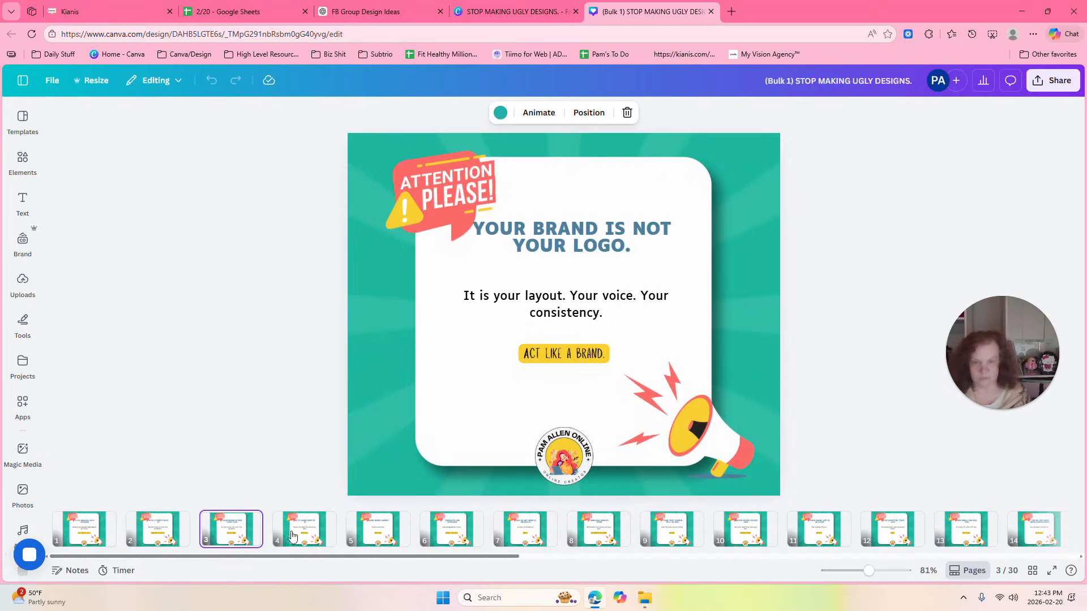
pyautogui.click(304, 532)
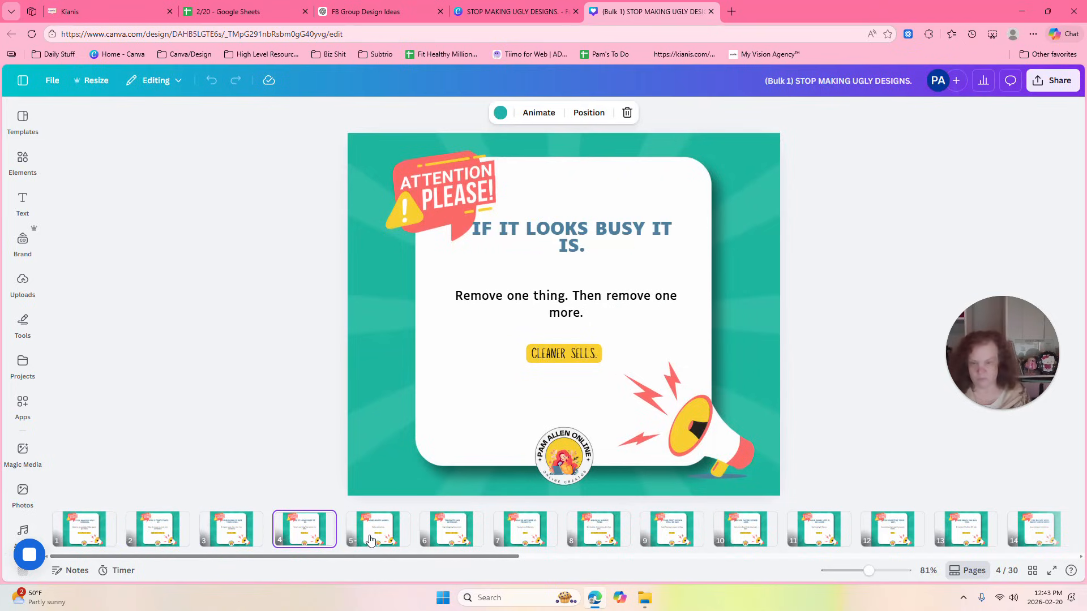
pyautogui.click(358, 539)
pyautogui.moveTo(608, 245); pyautogui.dragTo(608, 246)
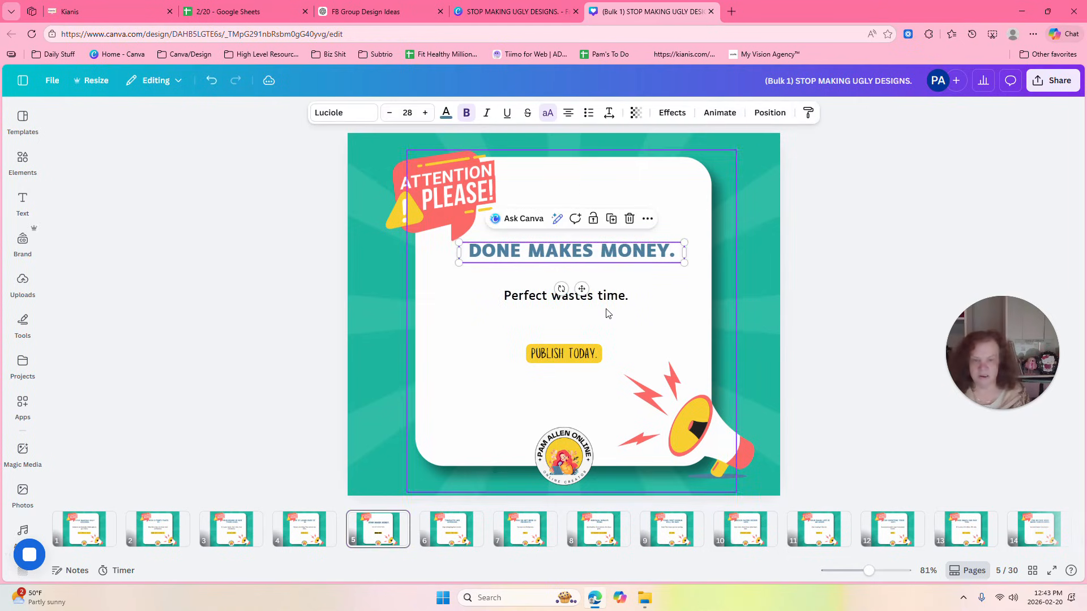
pyautogui.click(859, 211)
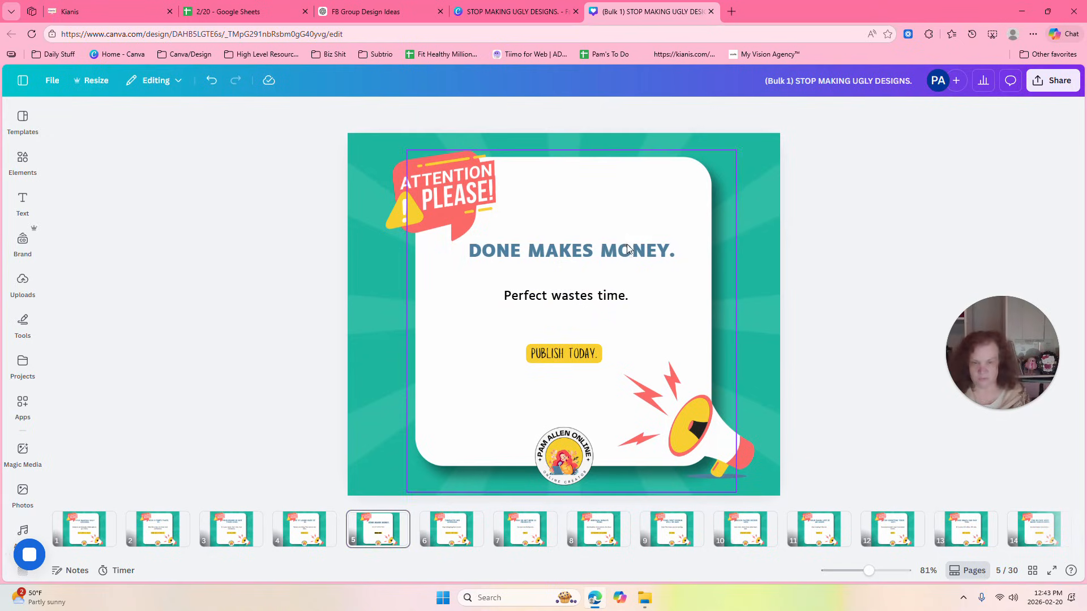
# Examine the text layout on pages 6 to 9 and scan the thumbnails of the remaining pages.
pyautogui.click(450, 535)
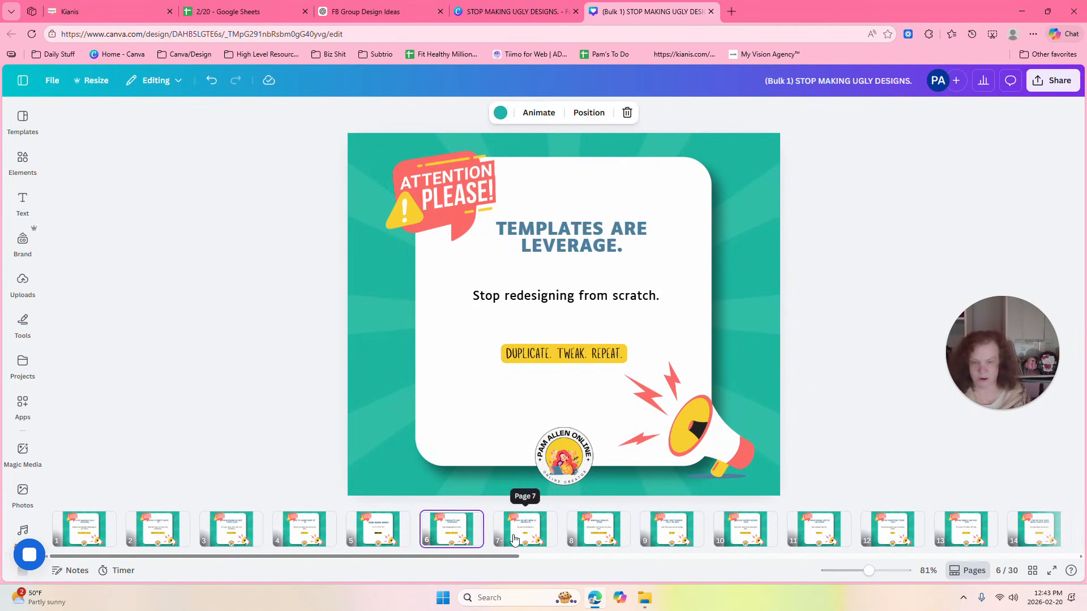
pyautogui.click(516, 537)
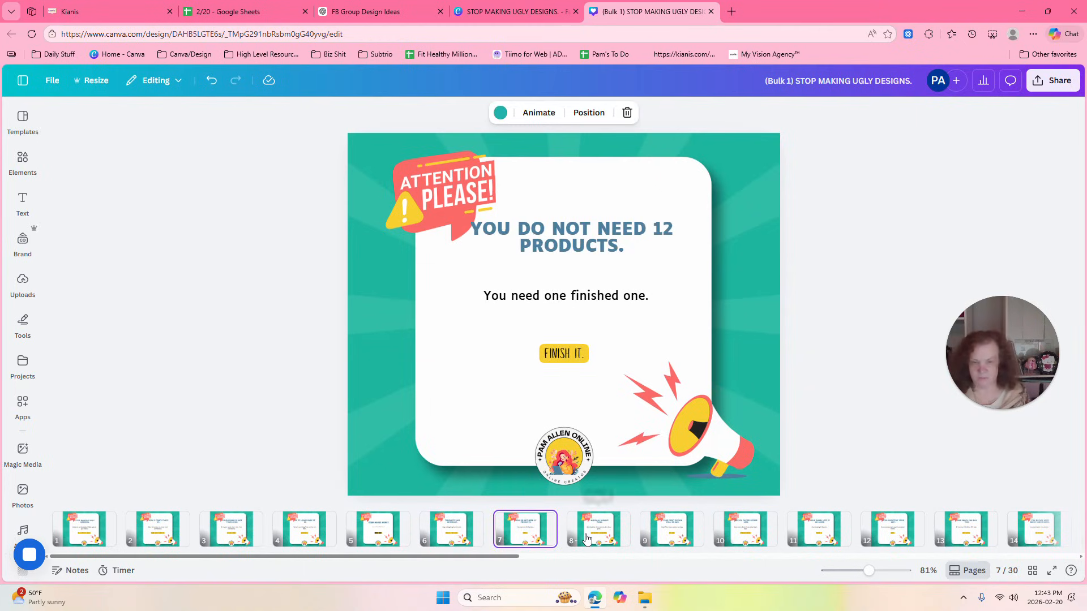
pyautogui.click(583, 537)
pyautogui.click(673, 536)
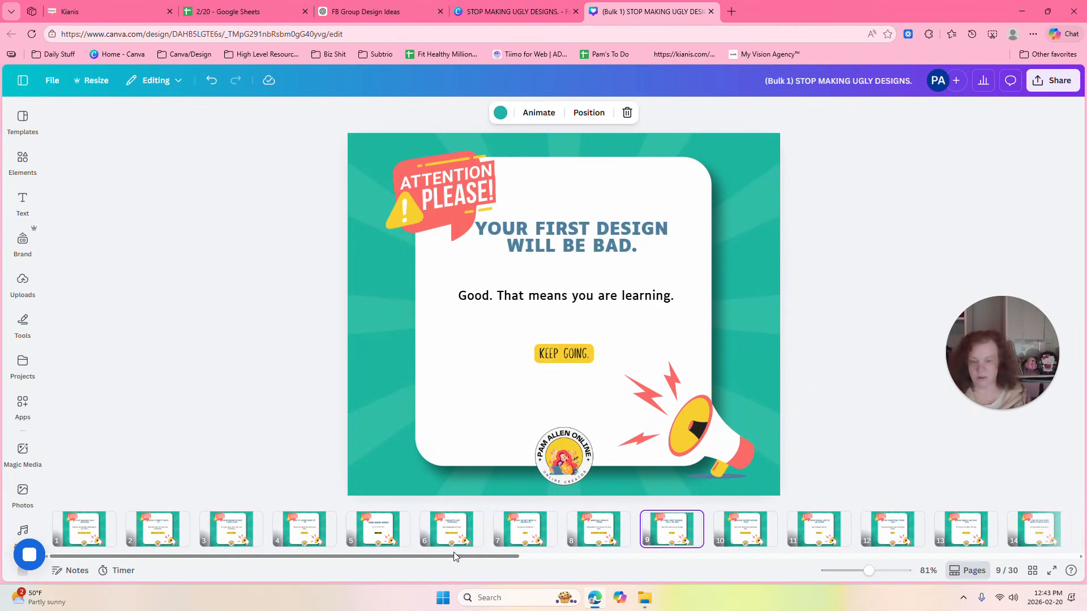
pyautogui.hscroll(10, 688, 537)
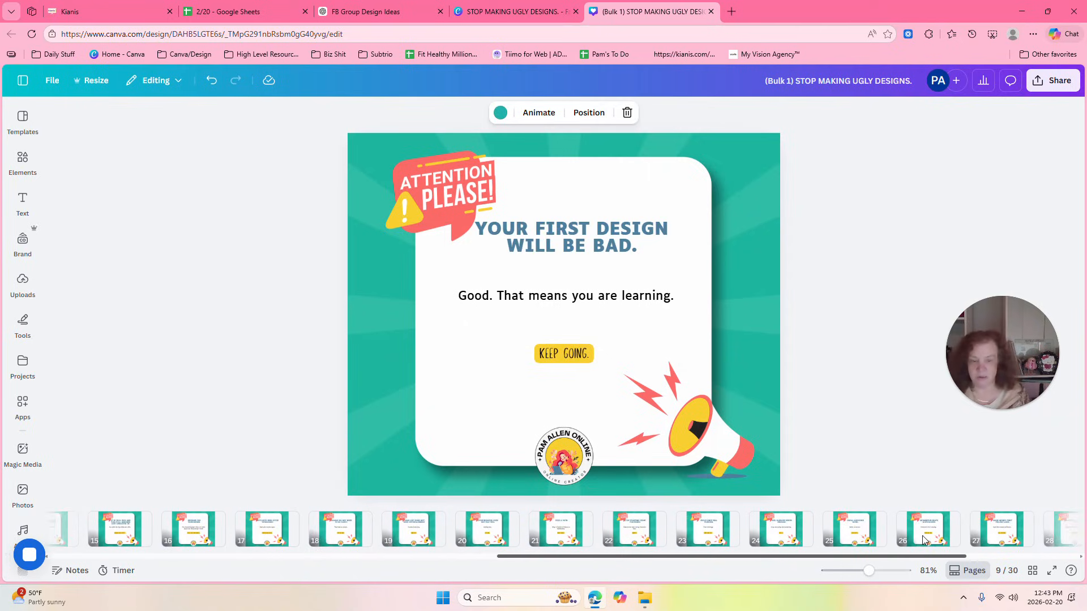
pyautogui.hscroll(-10, 969, 535)
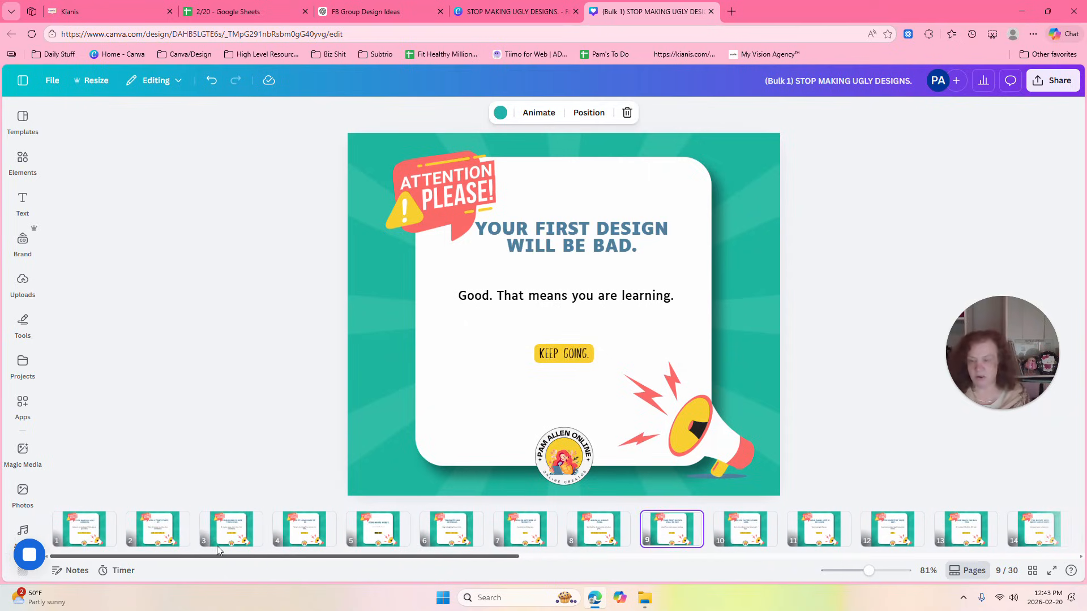
# Recolor page 9's background image with the brand yellow #f9d030.
pyautogui.click(752, 146)
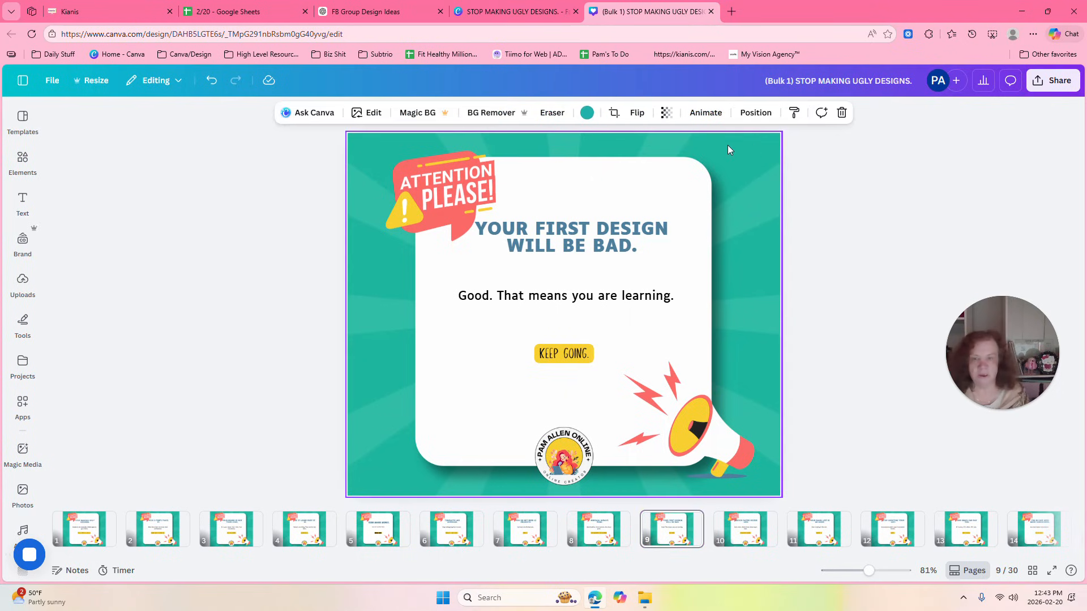
pyautogui.click(588, 112)
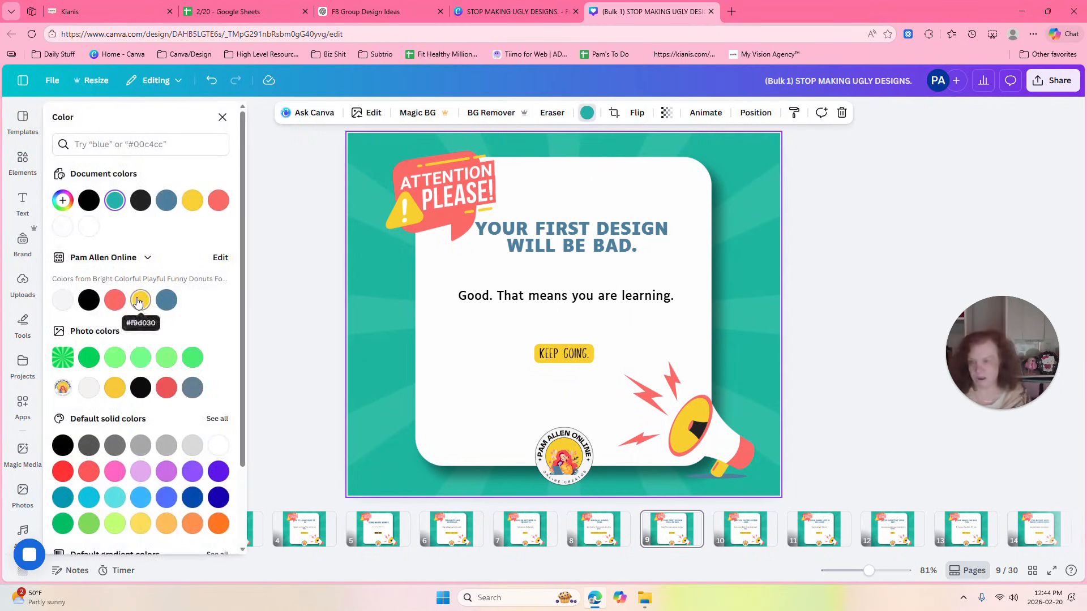
pyautogui.click(140, 300)
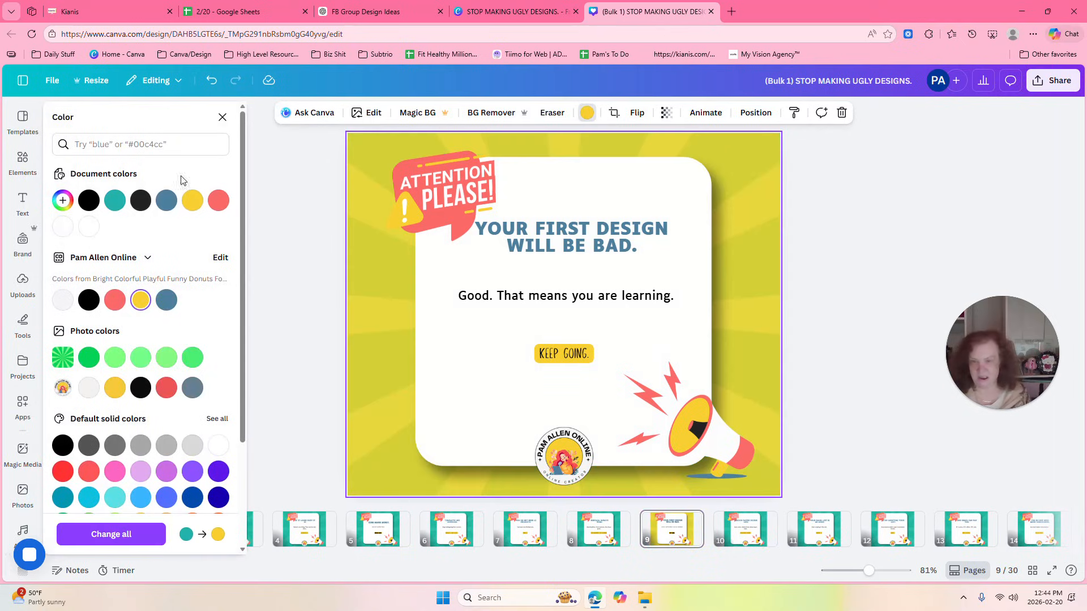
# Change the coral part of page 9's "Attention please!" graphic to cyan #22b2ac.
pyautogui.click(437, 196)
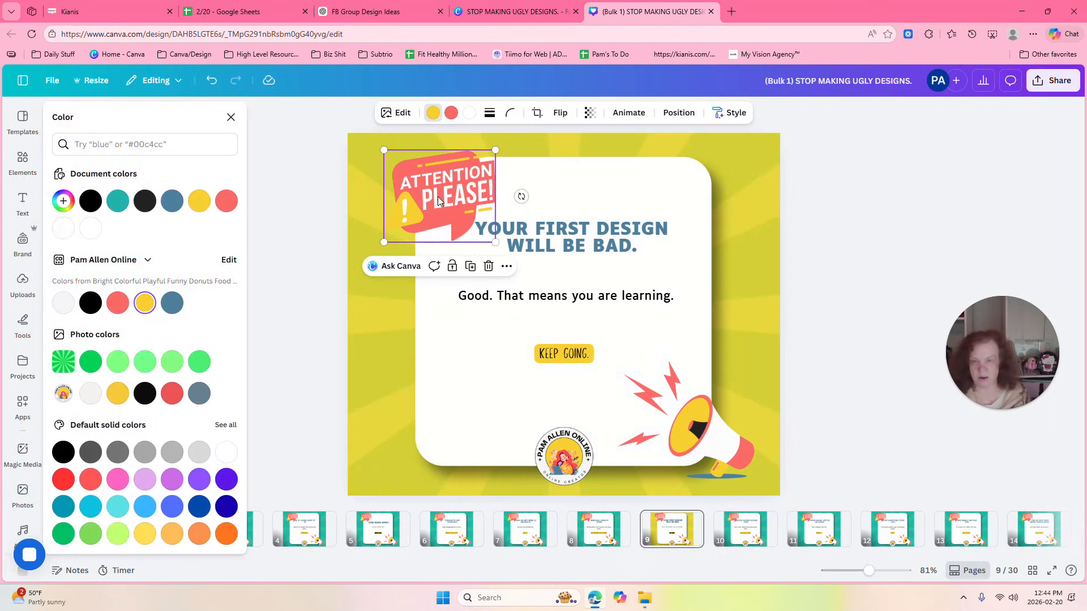
pyautogui.click(451, 113)
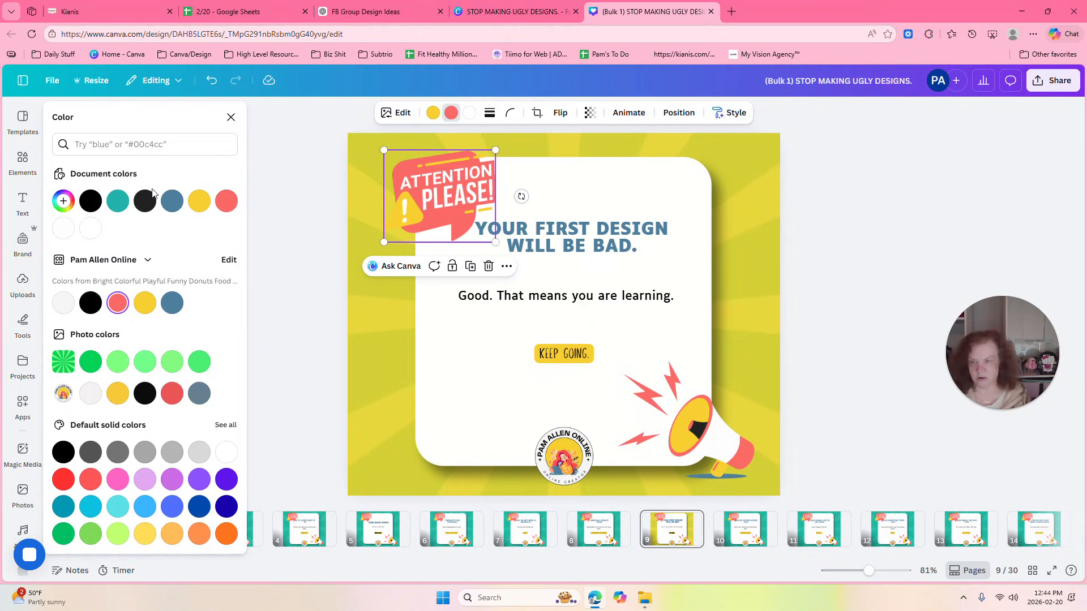
pyautogui.click(116, 202)
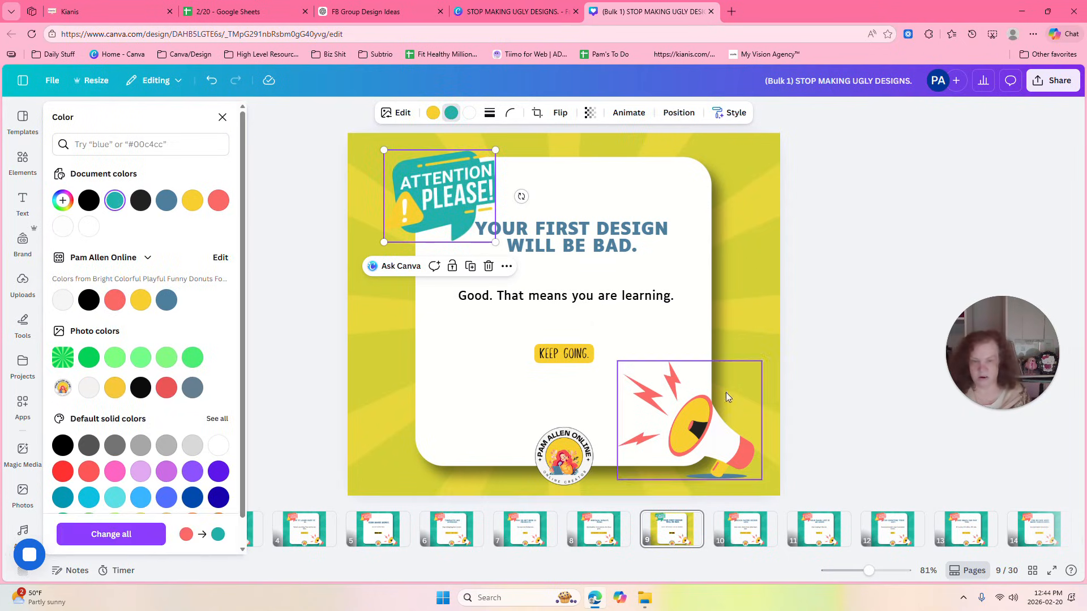
# Change the coral parts of page 9's megaphone graphic to the brand slate blue and deselect it.
pyautogui.click(735, 449)
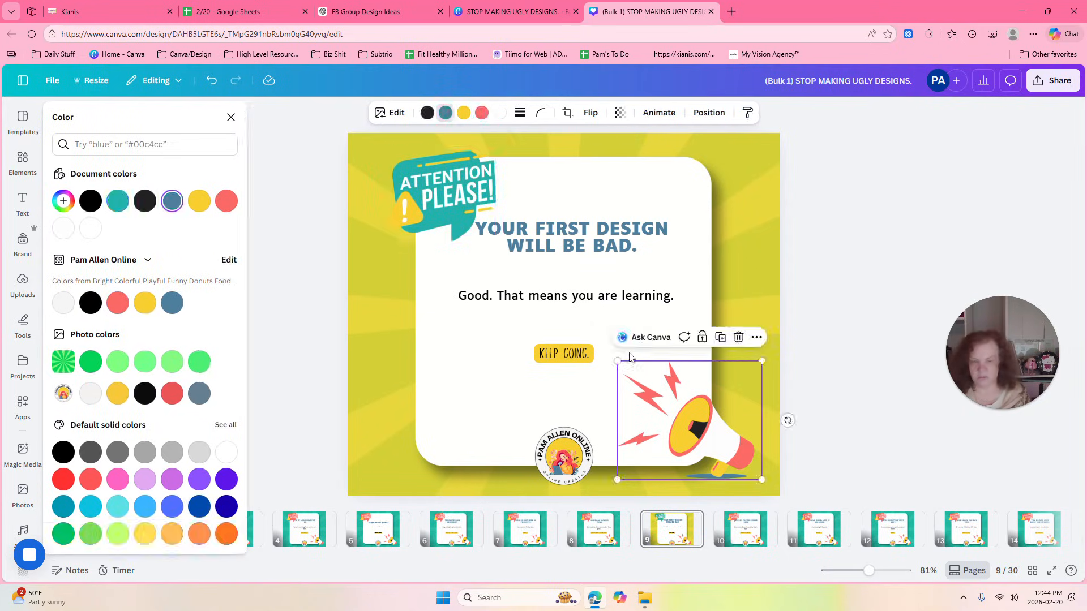
pyautogui.click(469, 113)
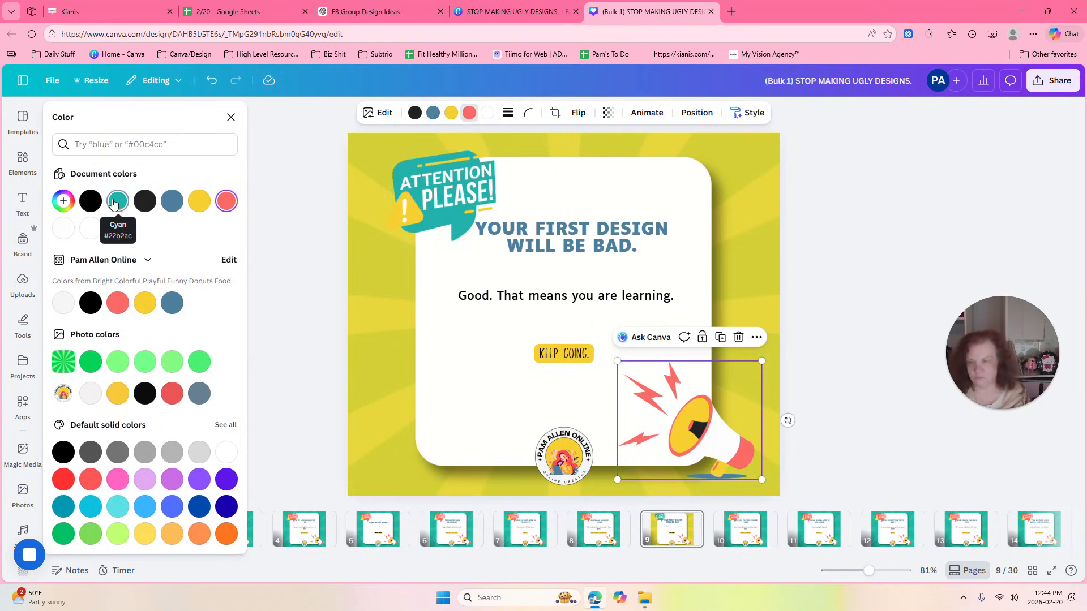
pyautogui.click(169, 302)
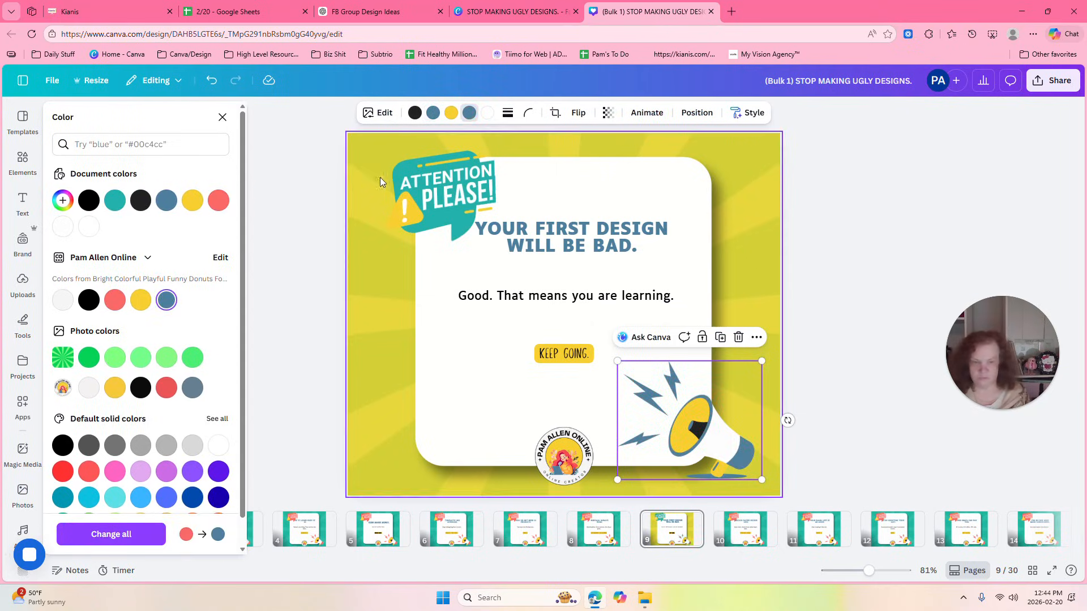
pyautogui.click(833, 162)
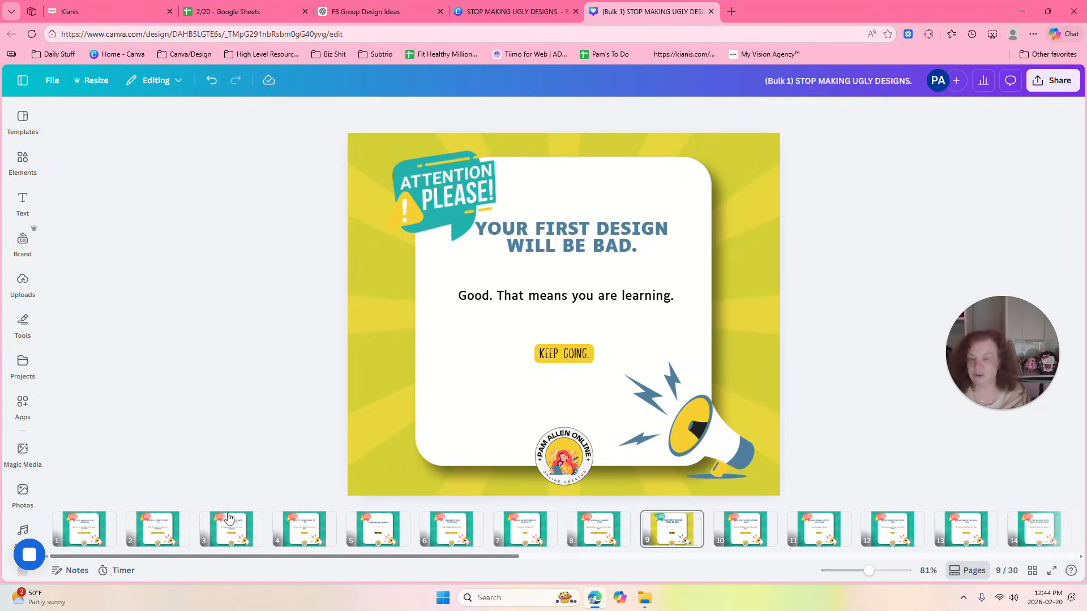
# Recolor page 9's background image with vivid red #fc6a66 and compare the page with page 5.
pyautogui.click(410, 299)
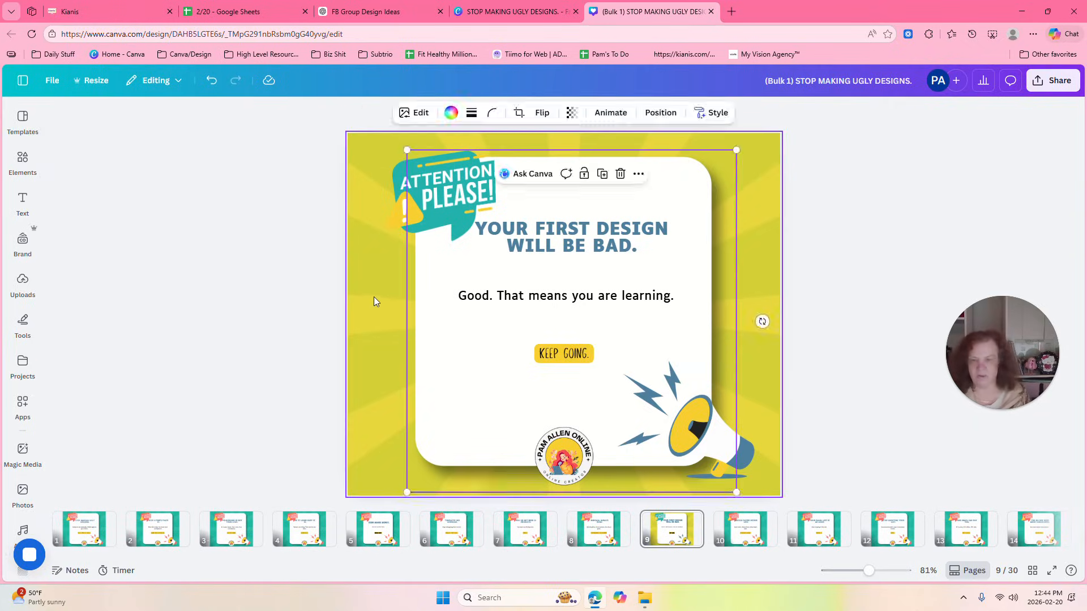
pyautogui.click(373, 297)
pyautogui.click(587, 112)
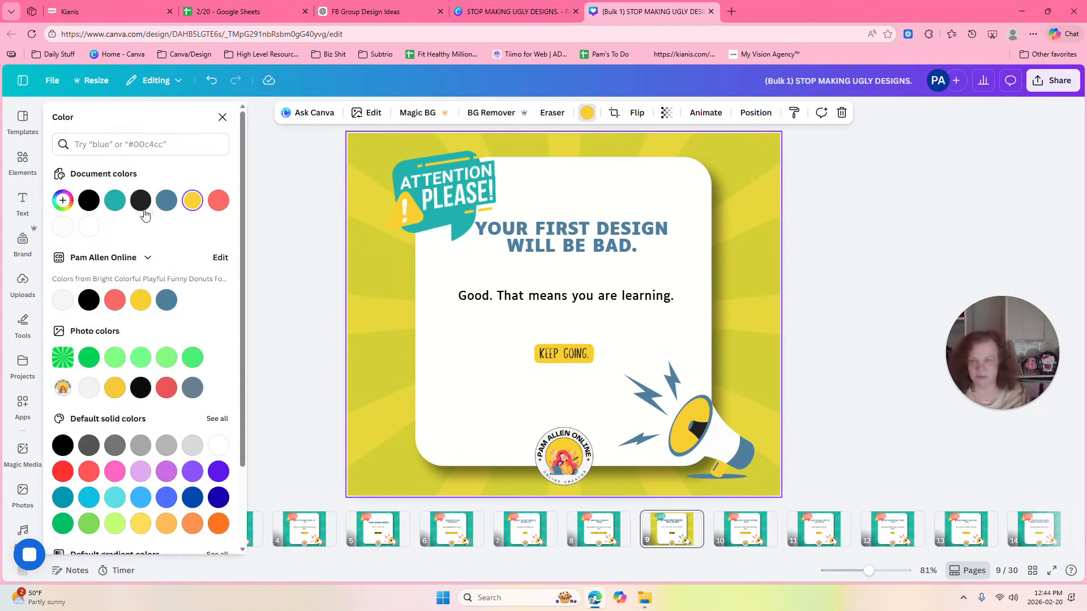
pyautogui.click(218, 201)
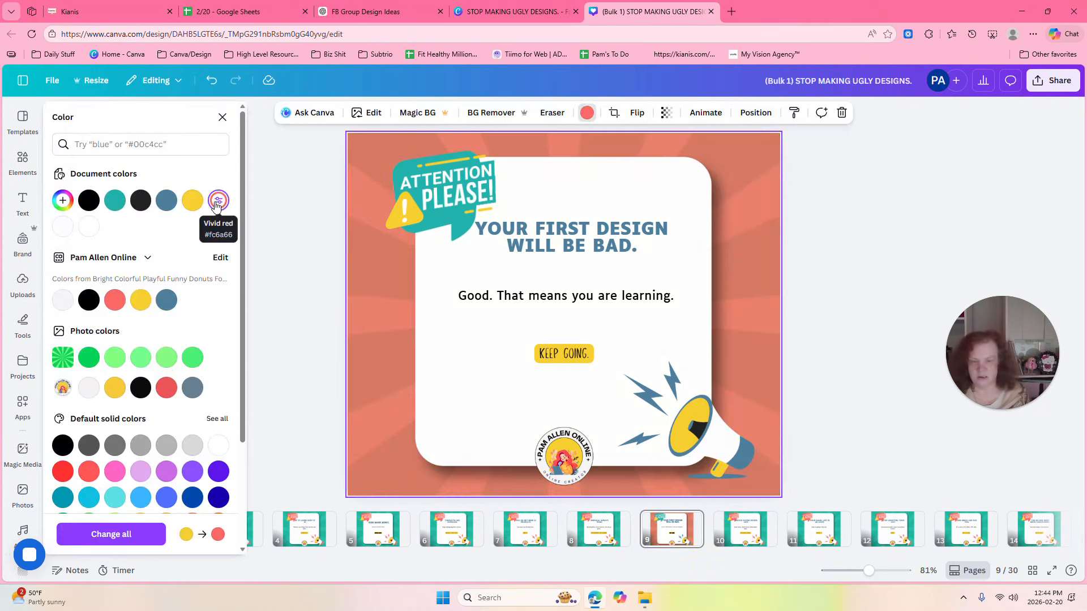
pyautogui.click(378, 527)
pyautogui.click(484, 152)
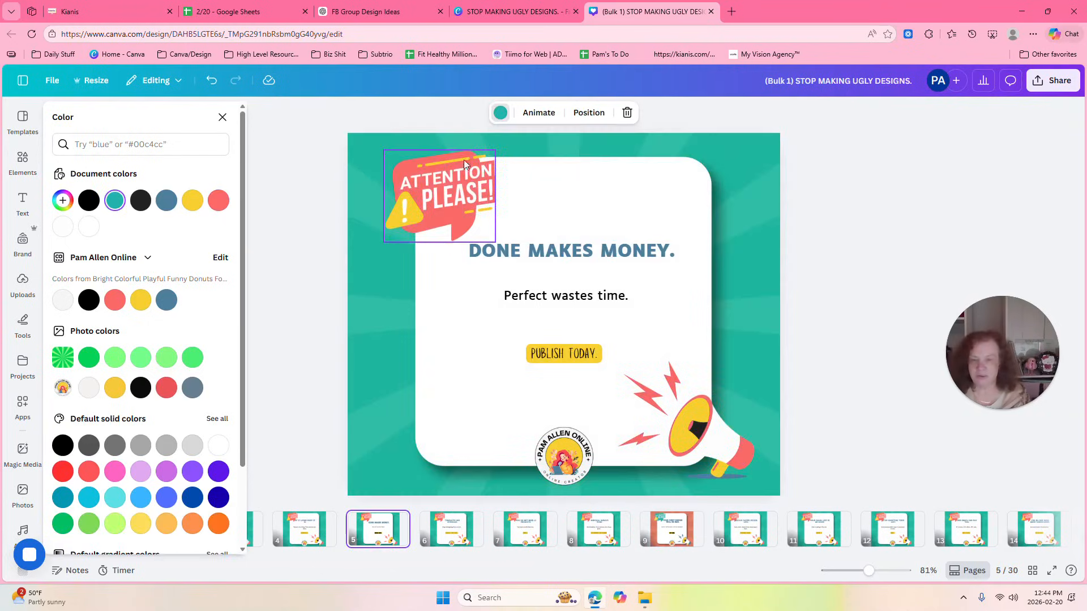
pyautogui.click(671, 529)
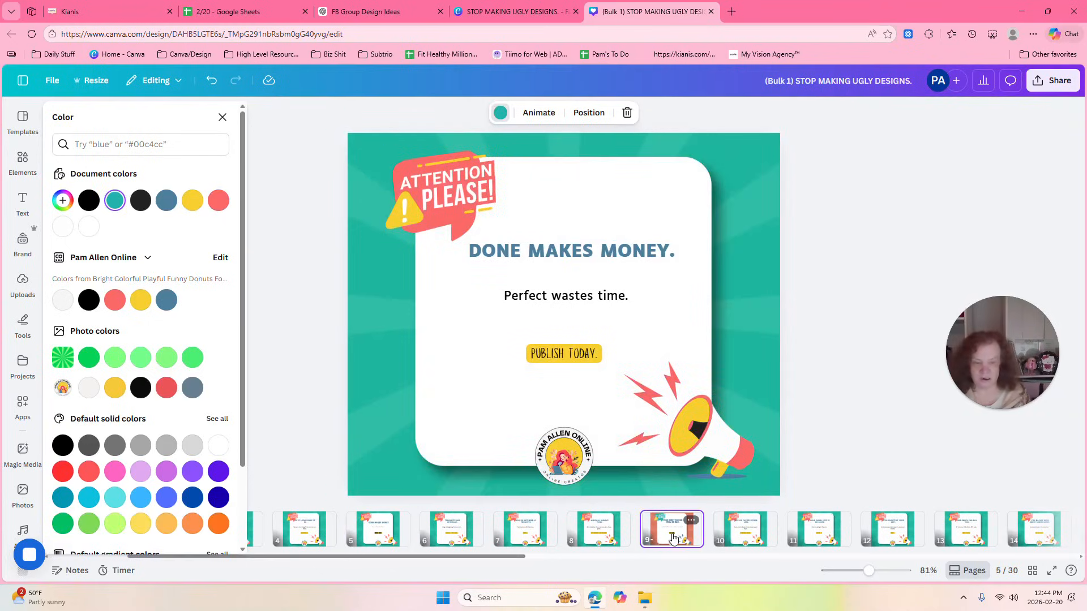
# Undo the four color changes made to page 9's background, attention graphic and megaphone, and close the color options.
pyautogui.click(214, 83)
pyautogui.click(214, 82)
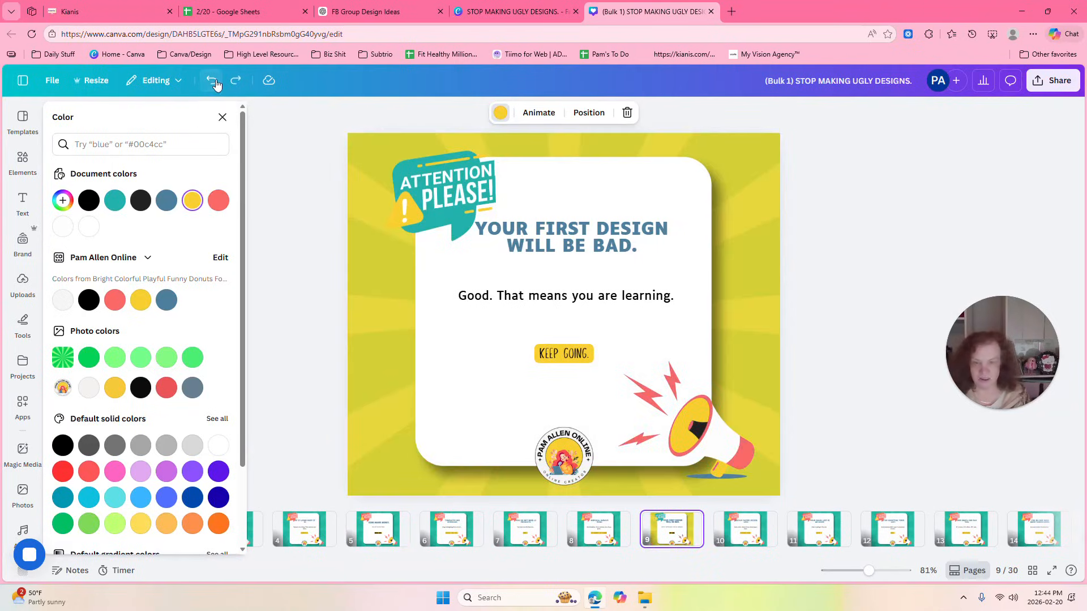
pyautogui.click(214, 83)
pyautogui.click(214, 82)
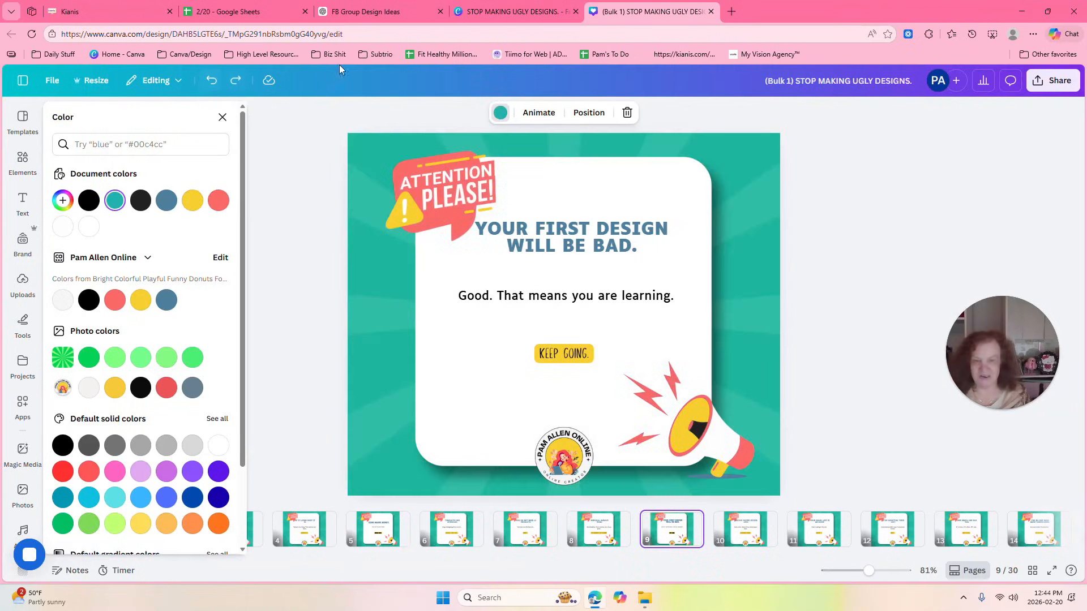
pyautogui.click(849, 185)
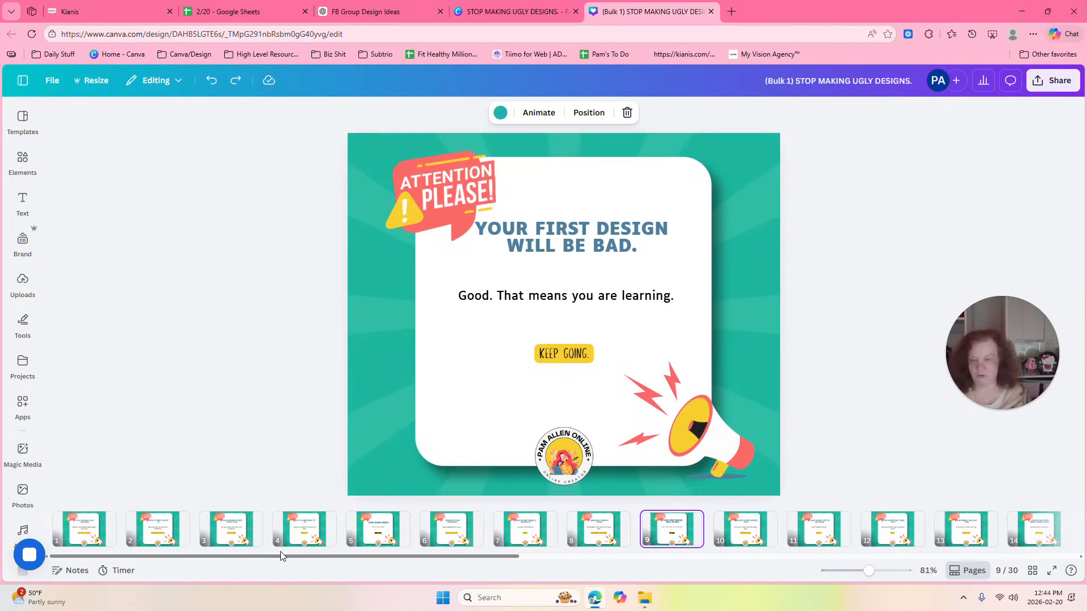